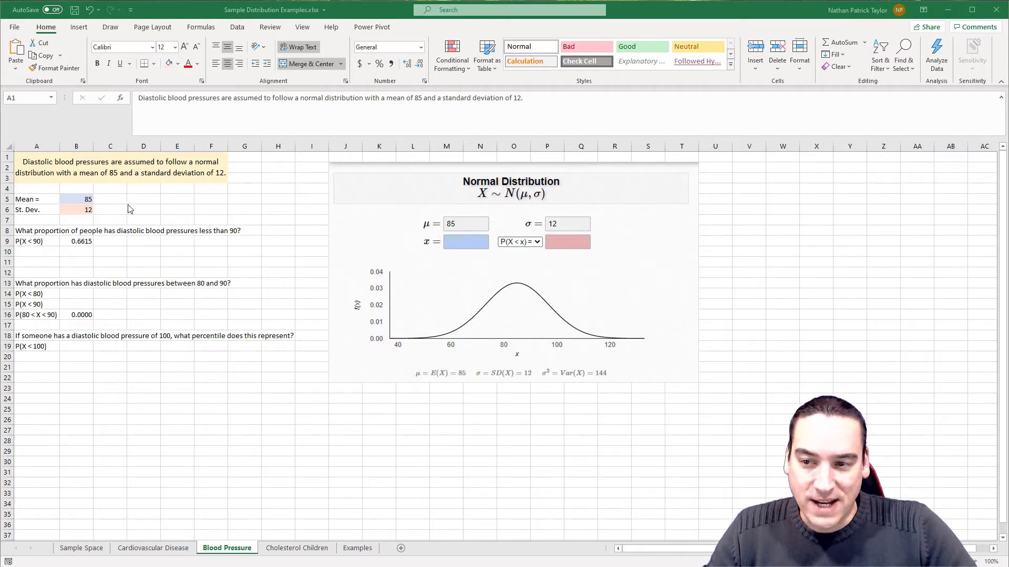
Check the mean in B5 and standard deviation in B6, then clear B9's old formula.
{"action": "left_click", "coordinate": [82, 198]}
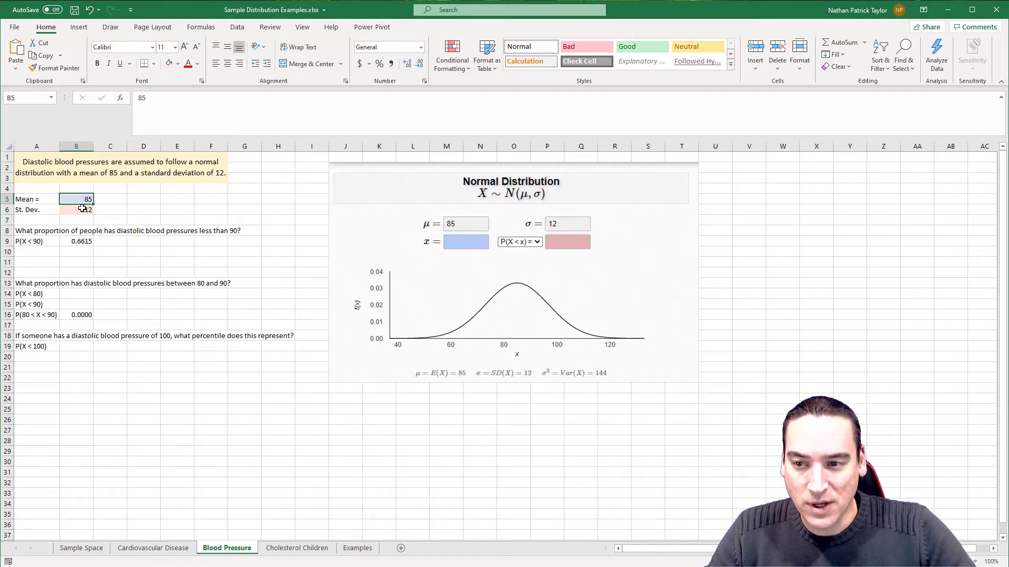
{"action": "left_click", "coordinate": [82, 211]}
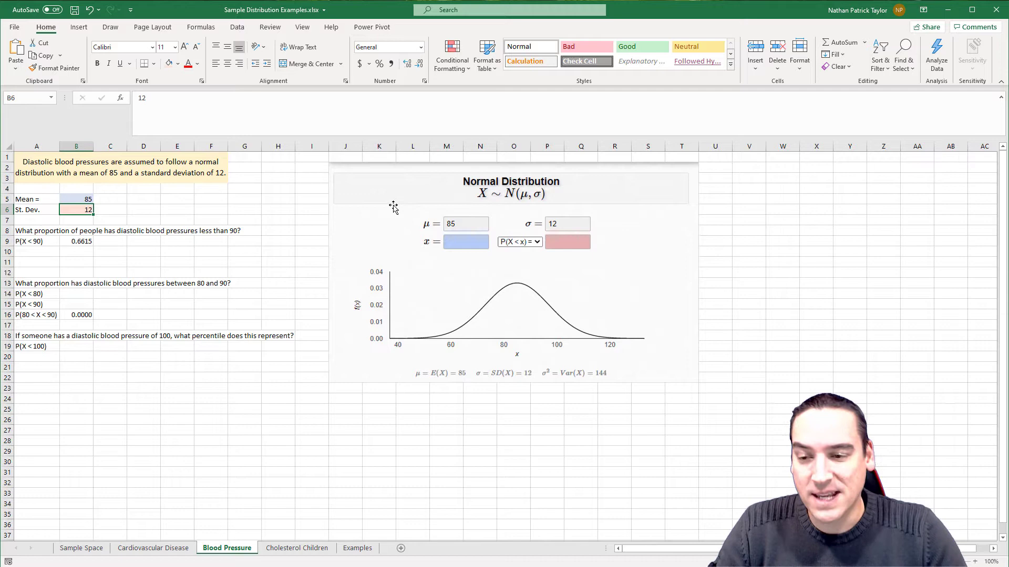
{"action": "left_click", "coordinate": [221, 263]}
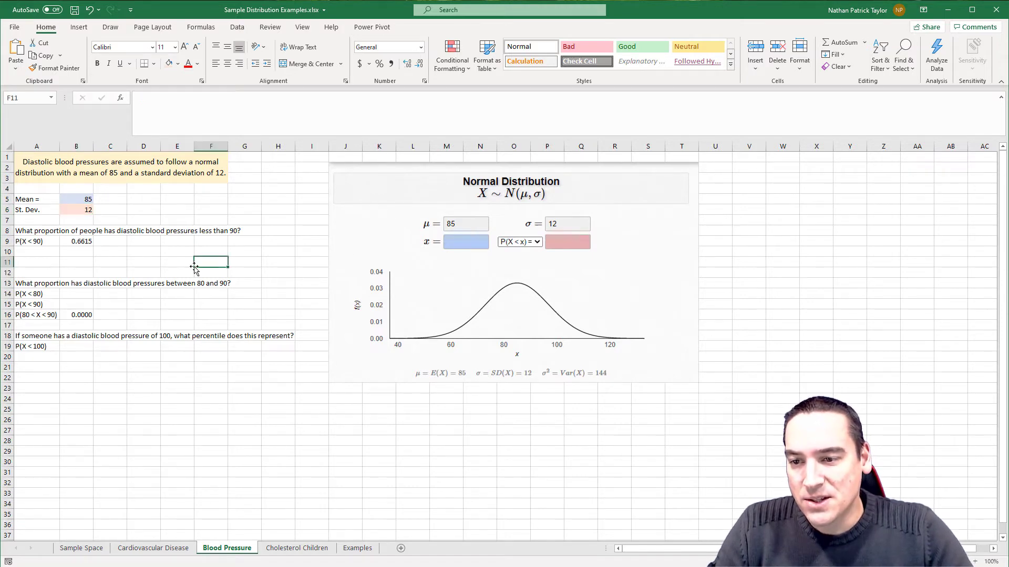
{"action": "left_click", "coordinate": [81, 241]}
{"action": "key", "text": "Delete"}
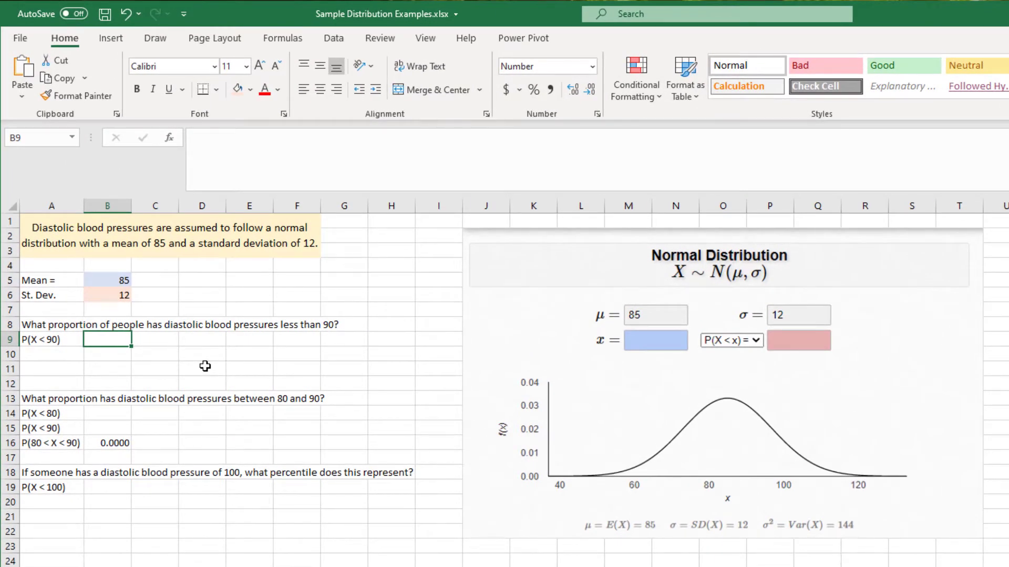
Enter =NORM.DIST(90,B5,B6,TRUE) in B9, returning 0.6615.
{"action": "type", "text": "="}
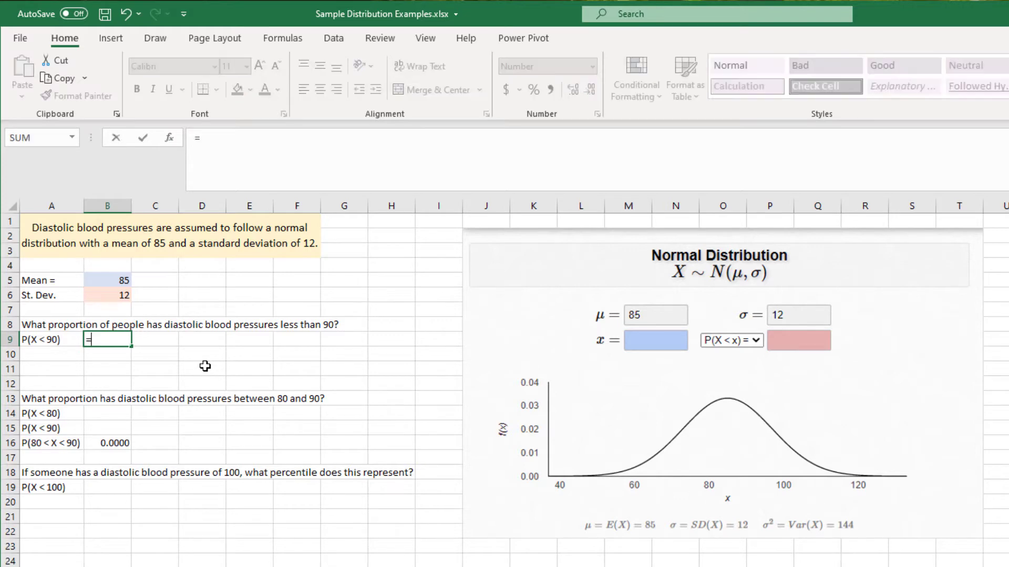
{"action": "type", "text": "nor"}
{"action": "key", "text": "Tab"}
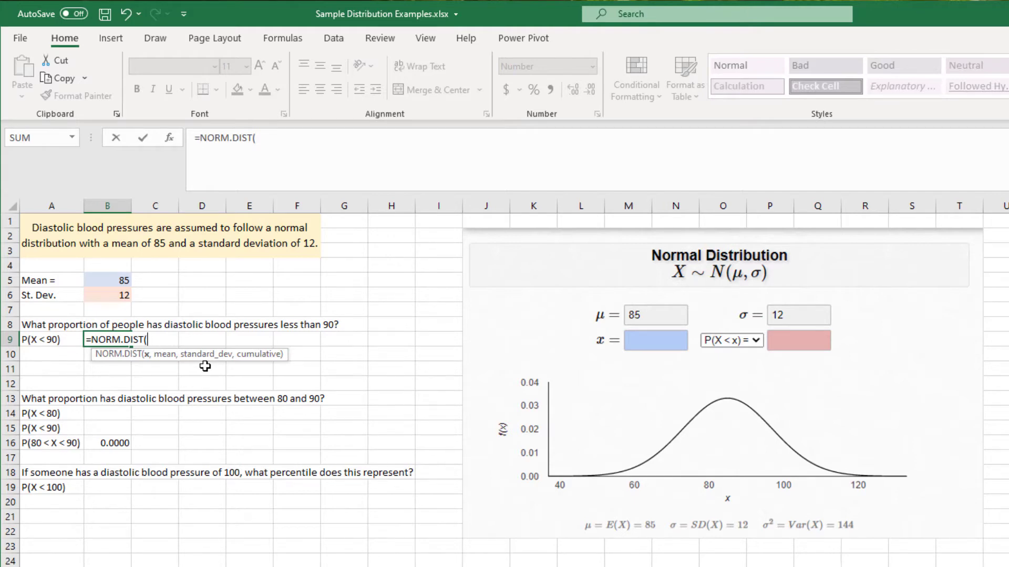
{"action": "type", "text": "90,"}
{"action": "left_click", "coordinate": [117, 279]}
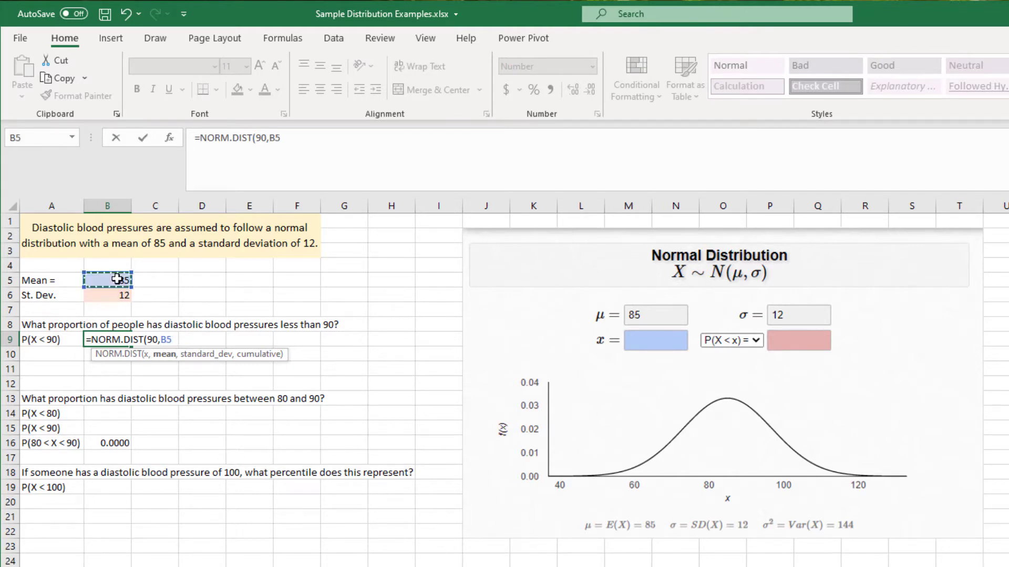
{"action": "type", "text": ","}
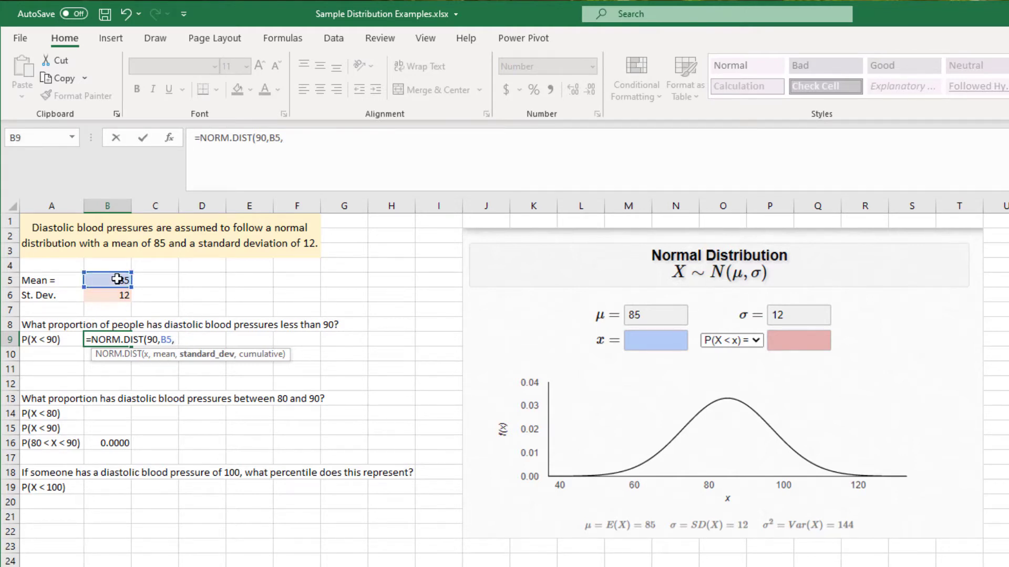
{"action": "left_click", "coordinate": [115, 295]}
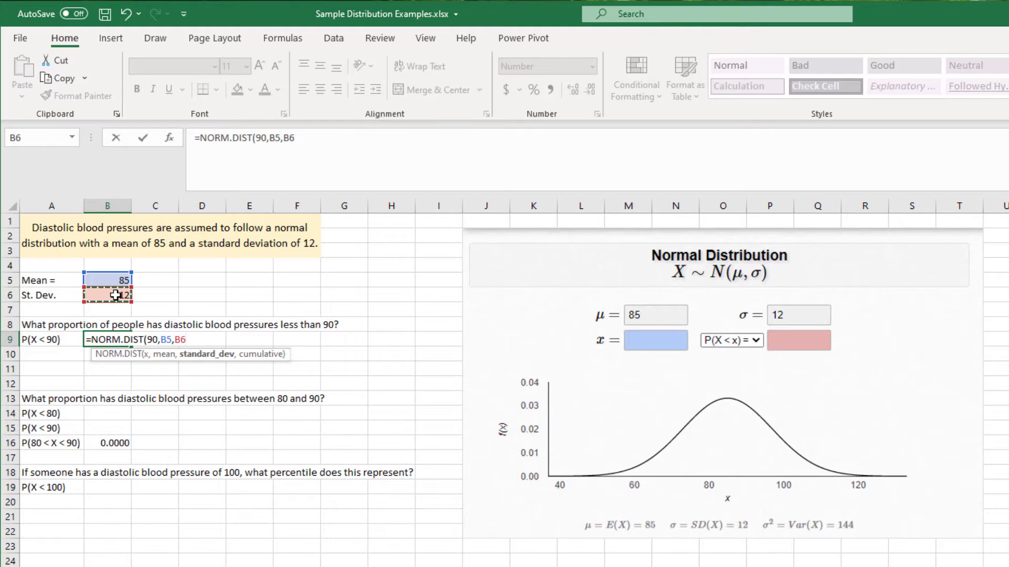
{"action": "type", "text": ","}
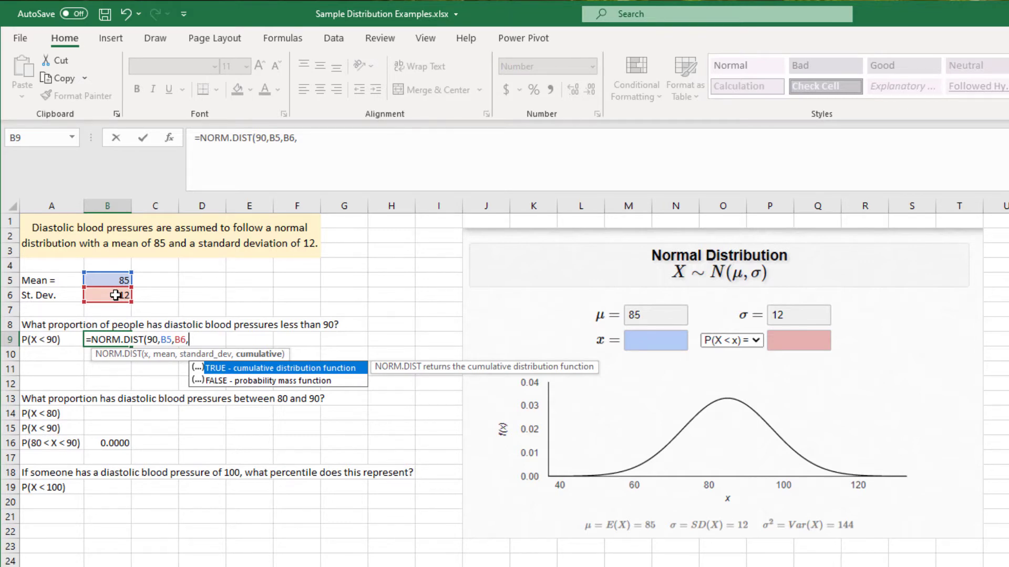
{"action": "key", "text": "Tab"}
{"action": "type", "text": ")"}
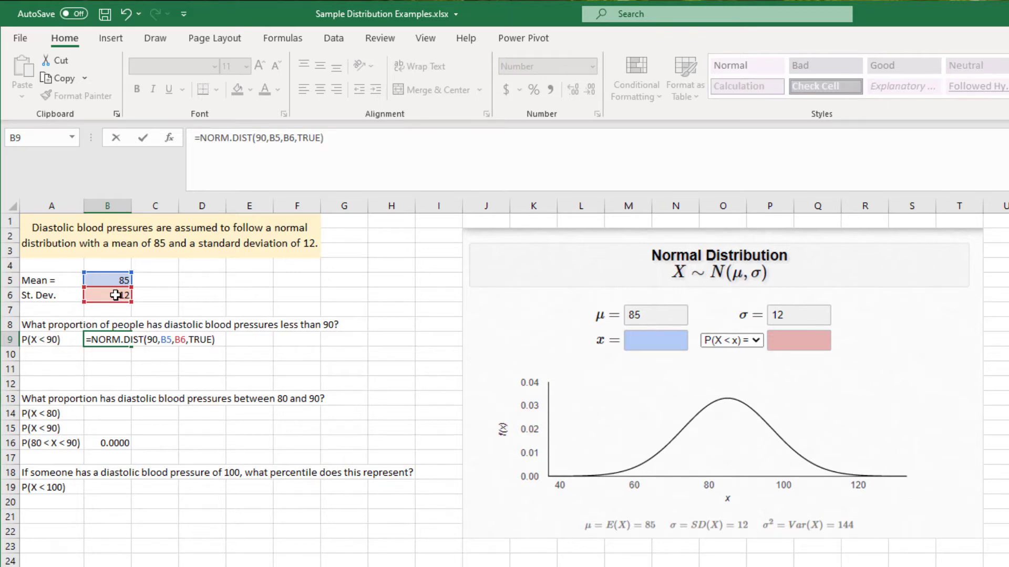
{"action": "key", "text": "Return"}
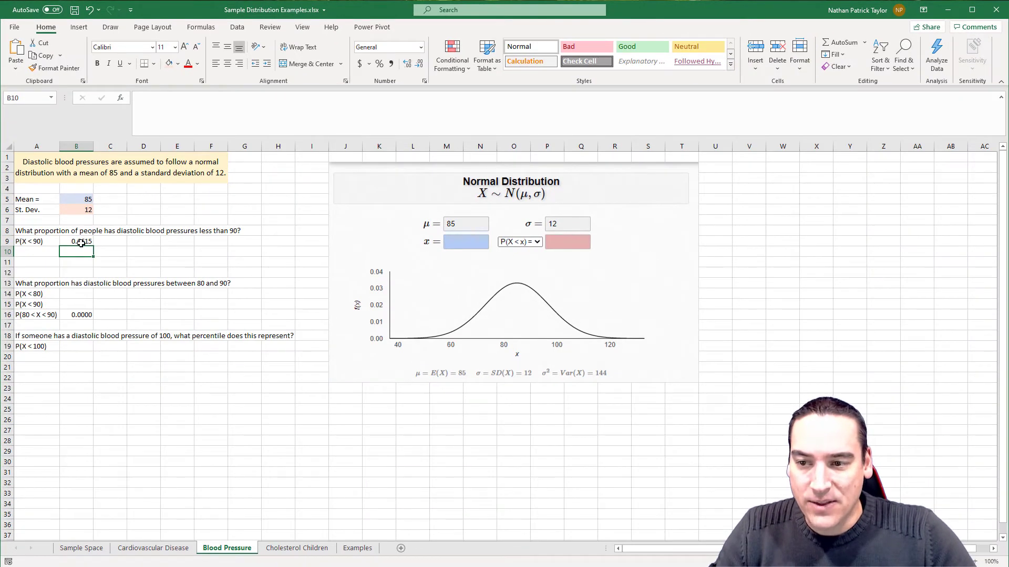
{"action": "left_click", "coordinate": [83, 242]}
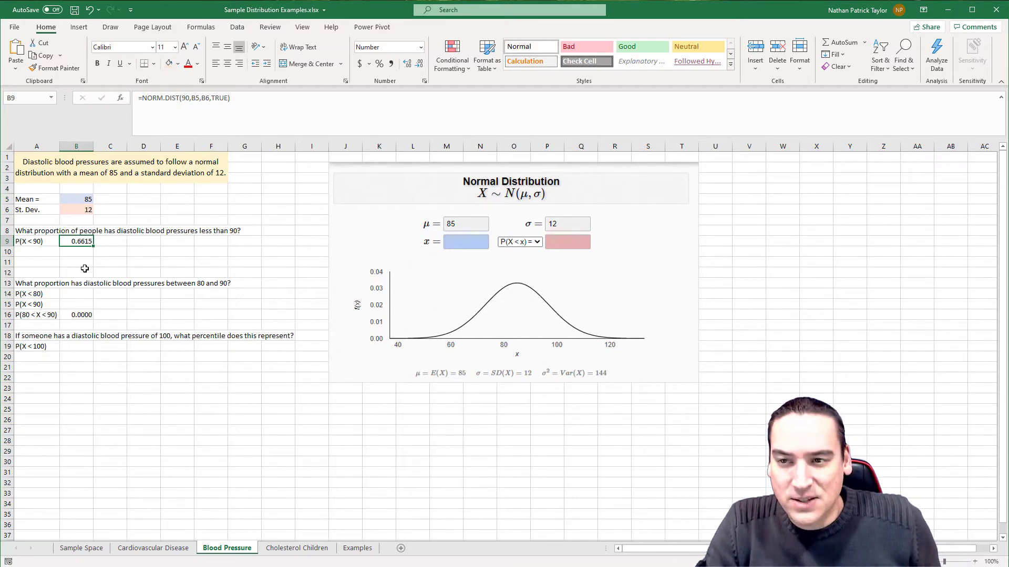
In red ink, mark 90, a cutoff line, a less-than sign and a percentage label on the curve.
{"action": "left_click", "coordinate": [101, 29]}
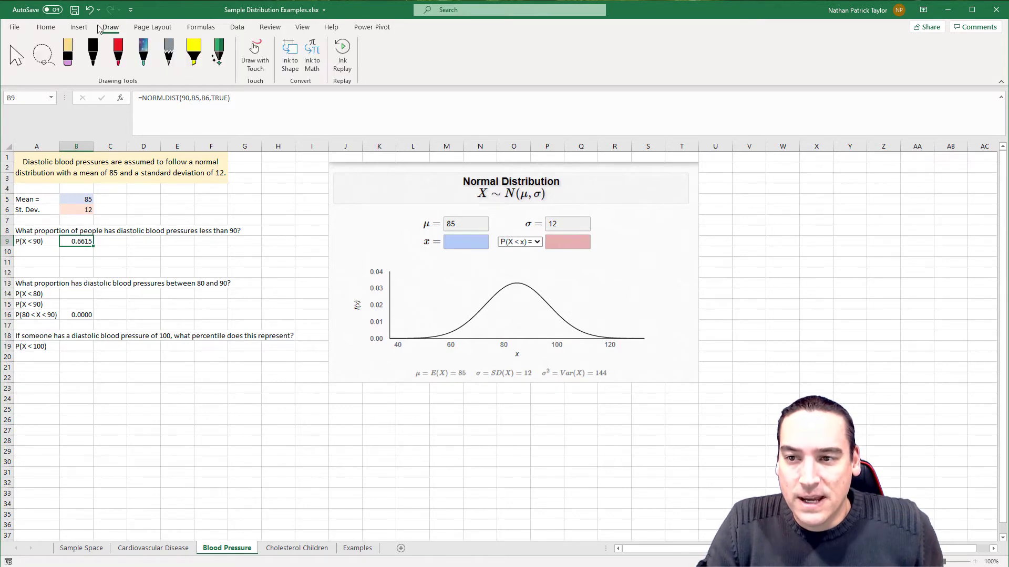
{"action": "left_click", "coordinate": [123, 62]}
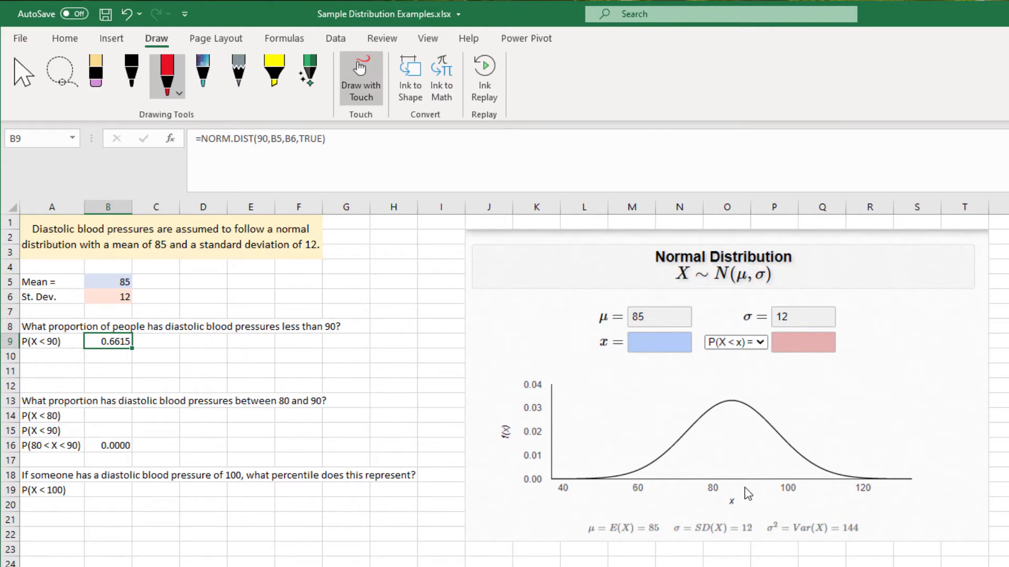
{"action": "left_click_drag", "start_coordinate": [746, 487], "coordinate": [757, 486]}
{"action": "left_click_drag", "start_coordinate": [743, 395], "coordinate": [744, 479]}
{"action": "mouse_move", "coordinate": [728, 429]}
{"action": "left_mouse_down"}
{"action": "mouse_move", "coordinate": [717, 443]}
{"action": "mouse_move", "coordinate": [734, 445]}
{"action": "mouse_move", "coordinate": [678, 461]}
{"action": "mouse_move", "coordinate": [689, 457]}
{"action": "mouse_move", "coordinate": [691, 467]}
{"action": "left_mouse_up"}
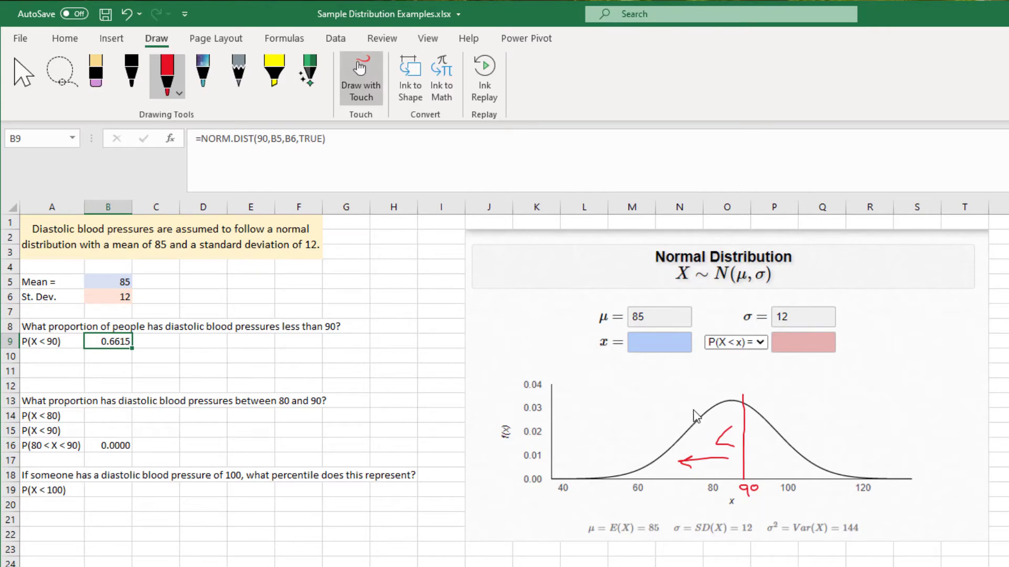
{"action": "mouse_move", "coordinate": [694, 410]}
{"action": "left_mouse_down"}
{"action": "mouse_move", "coordinate": [696, 421]}
{"action": "mouse_move", "coordinate": [721, 397]}
{"action": "mouse_move", "coordinate": [732, 401]}
{"action": "left_mouse_up"}
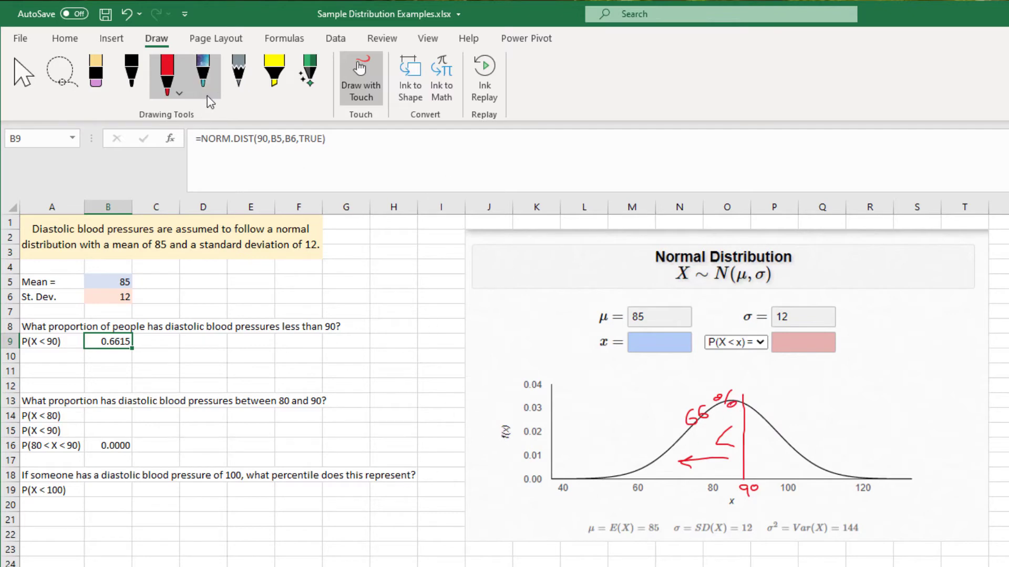
Erase all the red ink from the chart and return to normal selection.
{"action": "left_click", "coordinate": [102, 89]}
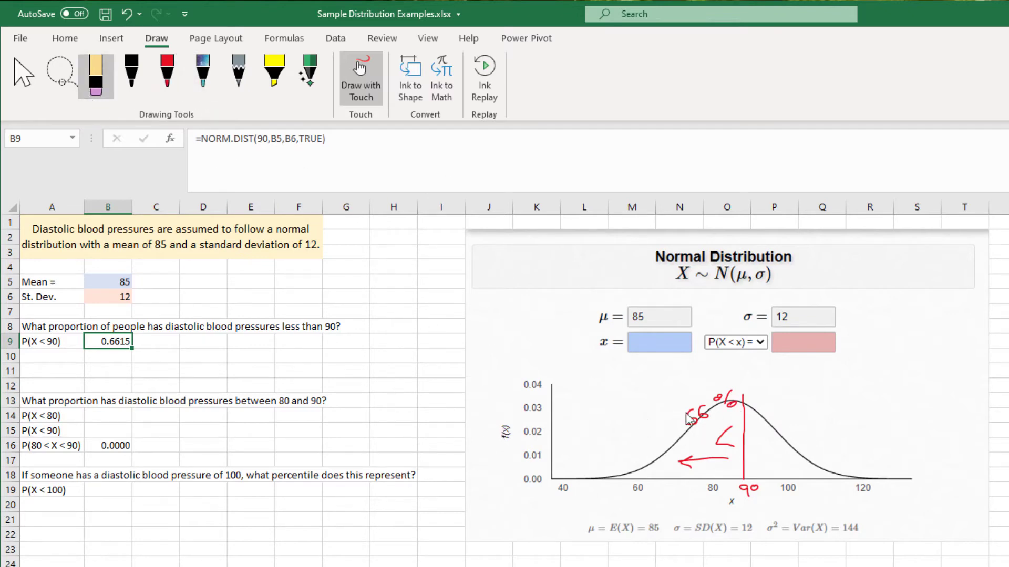
{"action": "mouse_move", "coordinate": [736, 398]}
{"action": "left_mouse_down"}
{"action": "mouse_move", "coordinate": [749, 398]}
{"action": "mouse_move", "coordinate": [728, 439]}
{"action": "mouse_move", "coordinate": [699, 461]}
{"action": "mouse_move", "coordinate": [749, 500]}
{"action": "left_mouse_up"}
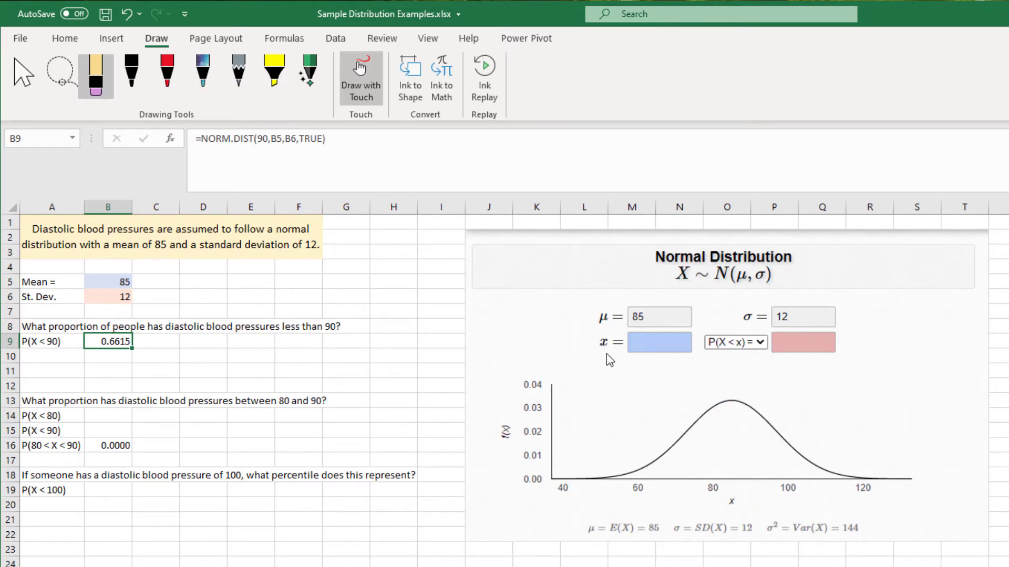
{"action": "left_click", "coordinate": [21, 77]}
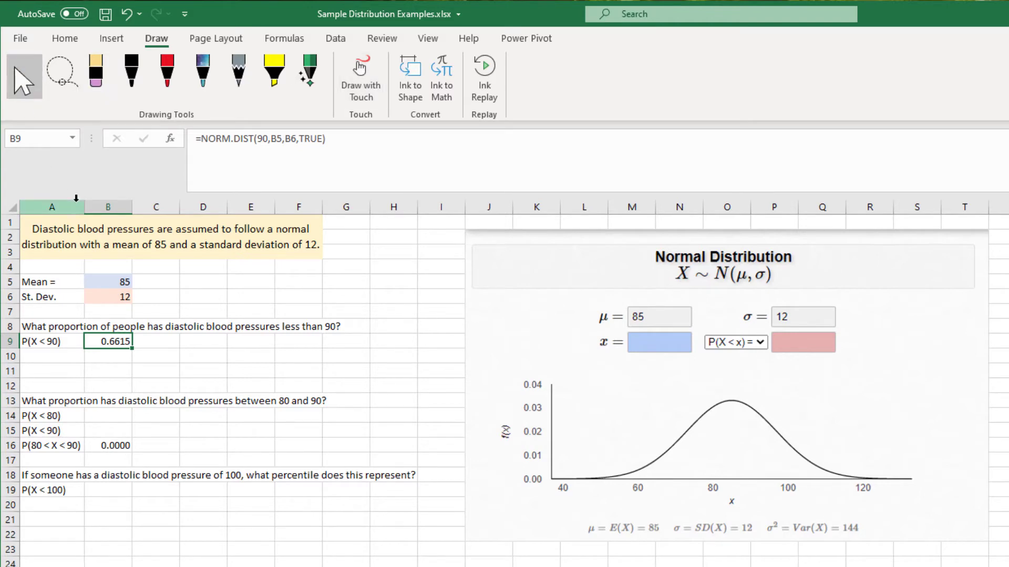
Review B9's formula, then type 0 into B15 and check its value.
{"action": "left_click", "coordinate": [109, 414]}
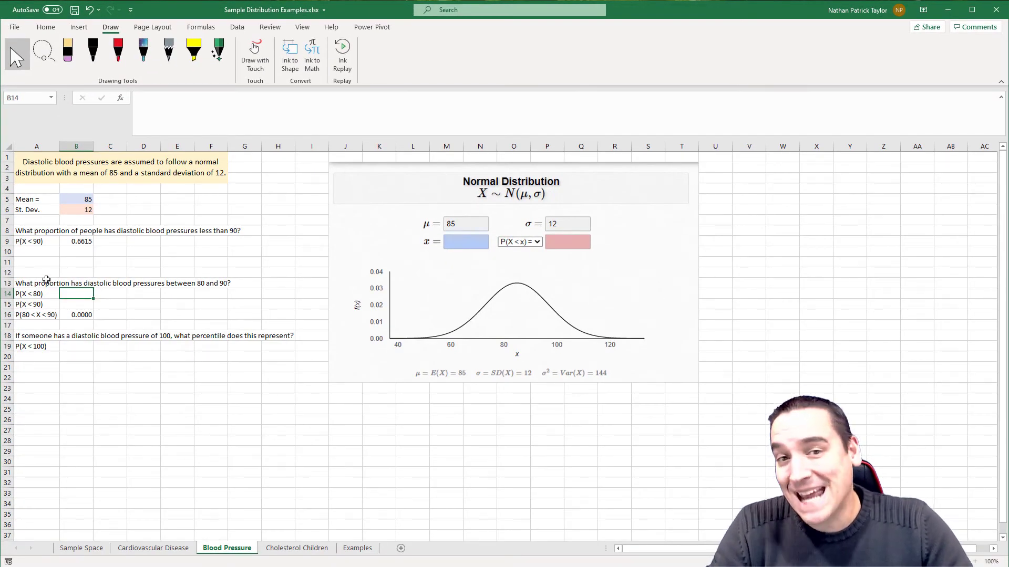
{"action": "left_click", "coordinate": [76, 243]}
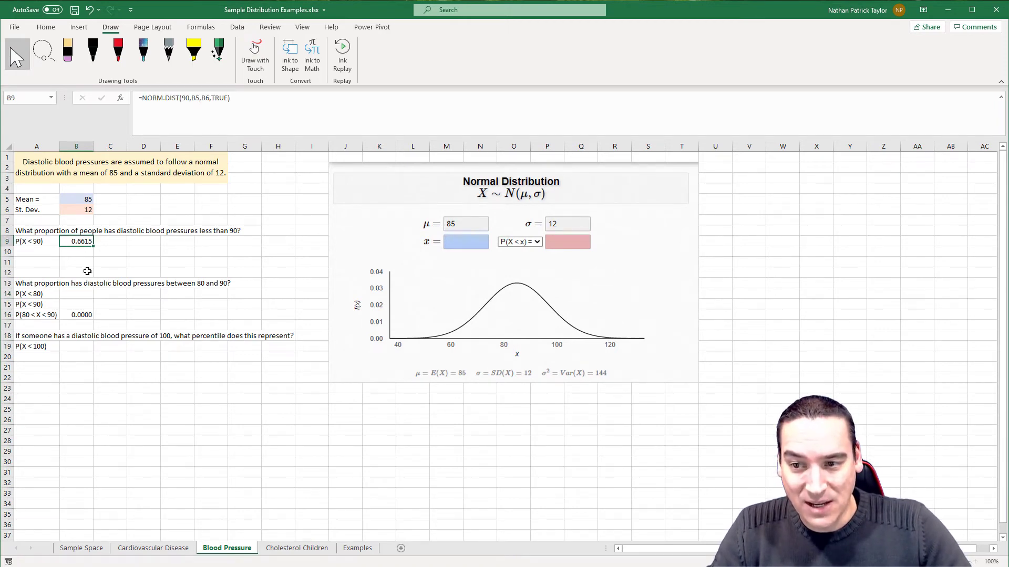
{"action": "left_click", "coordinate": [81, 305]}
{"action": "type", "text": "0.6615"}
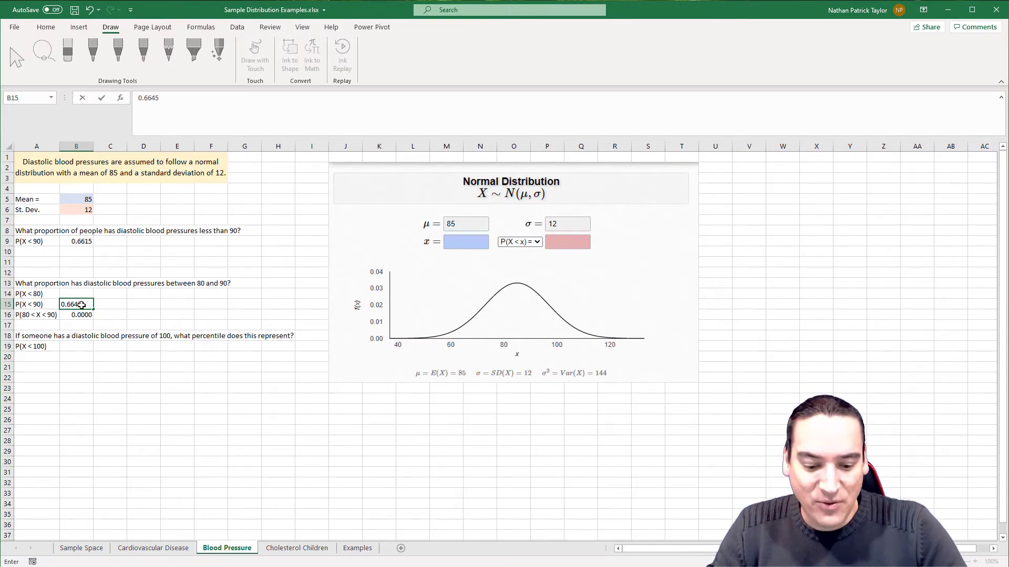
{"action": "left_click", "coordinate": [159, 305]}
{"action": "left_click", "coordinate": [89, 305]}
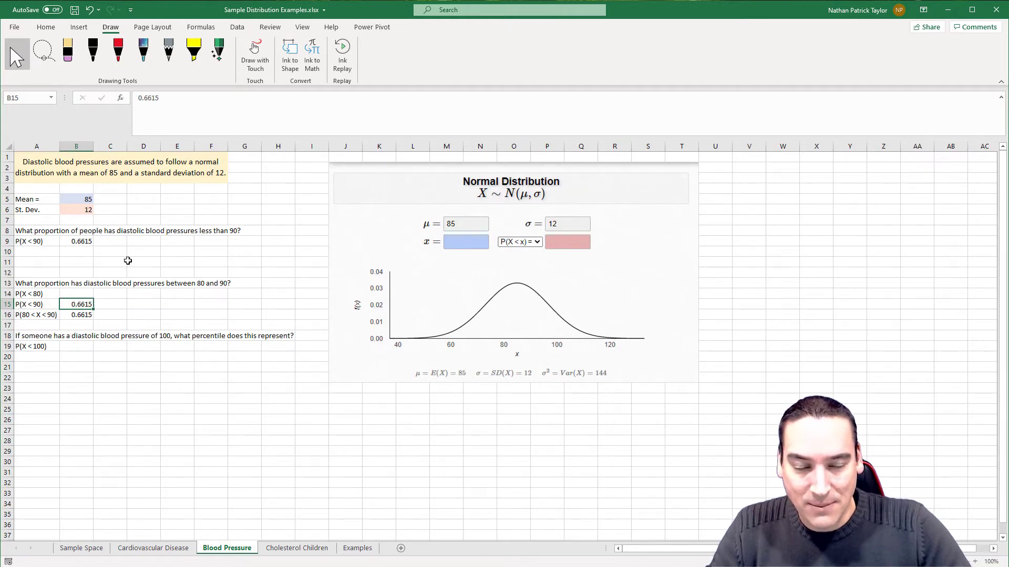
{"action": "left_click", "coordinate": [87, 294]}
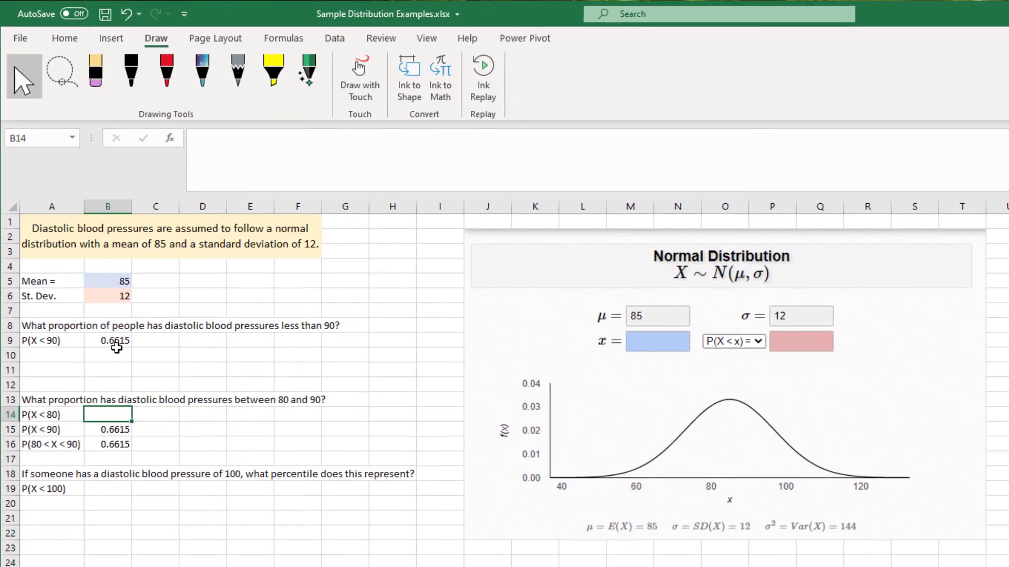
Select B9's NORM.DIST formula text in the formula bar, leaving B9 unchanged.
{"action": "left_click", "coordinate": [116, 346]}
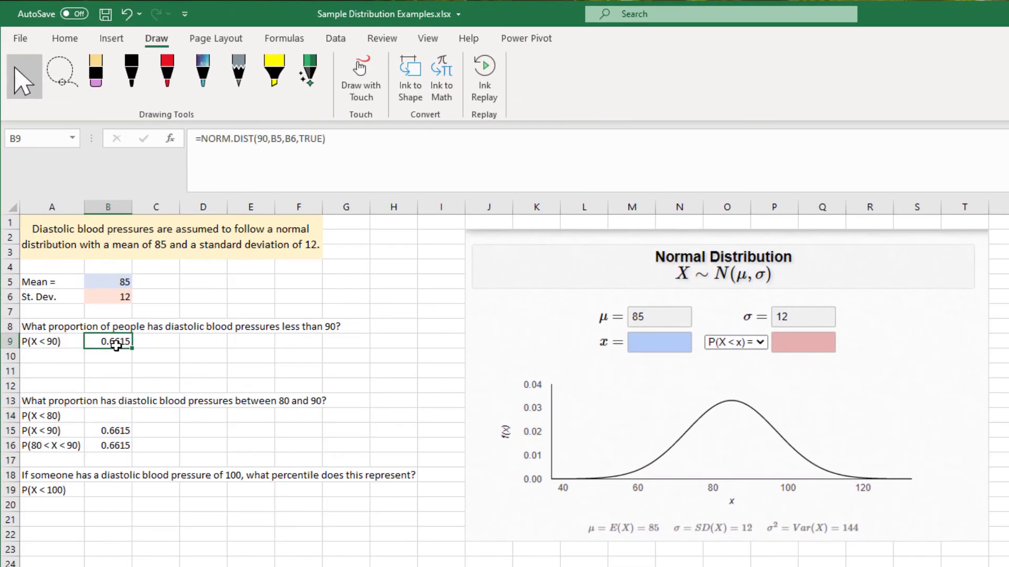
{"action": "left_click", "coordinate": [345, 138]}
{"action": "left_click_drag", "start_coordinate": [345, 138], "coordinate": [190, 139]}
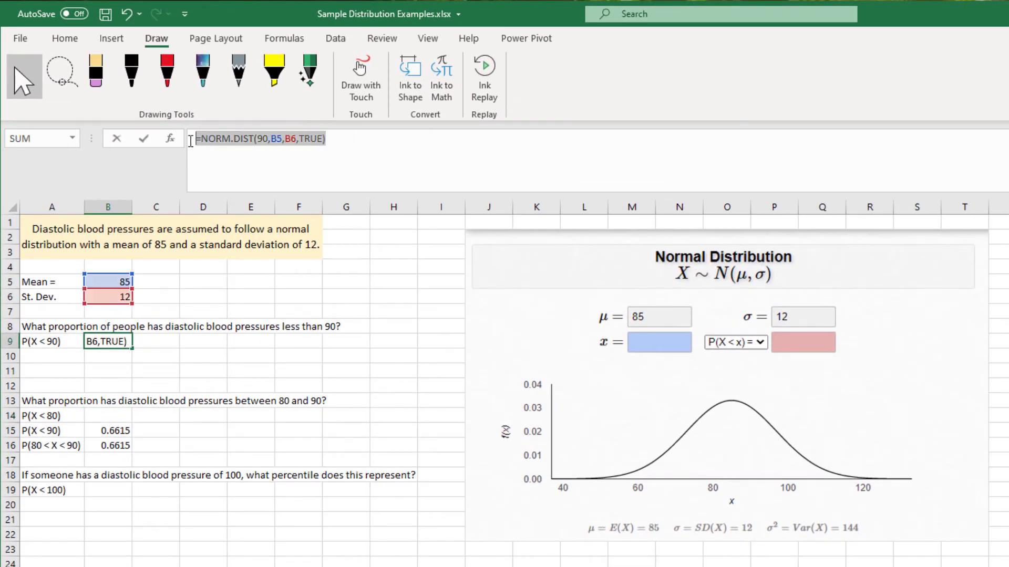
{"action": "type", "text": "="}
{"action": "left_click", "coordinate": [107, 414]}
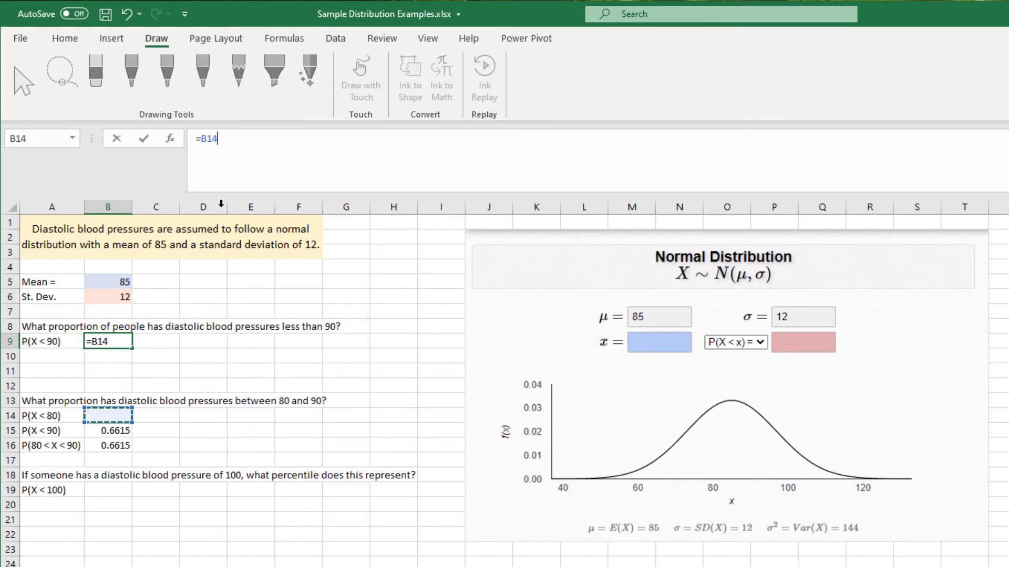
{"action": "key", "text": "Escape"}
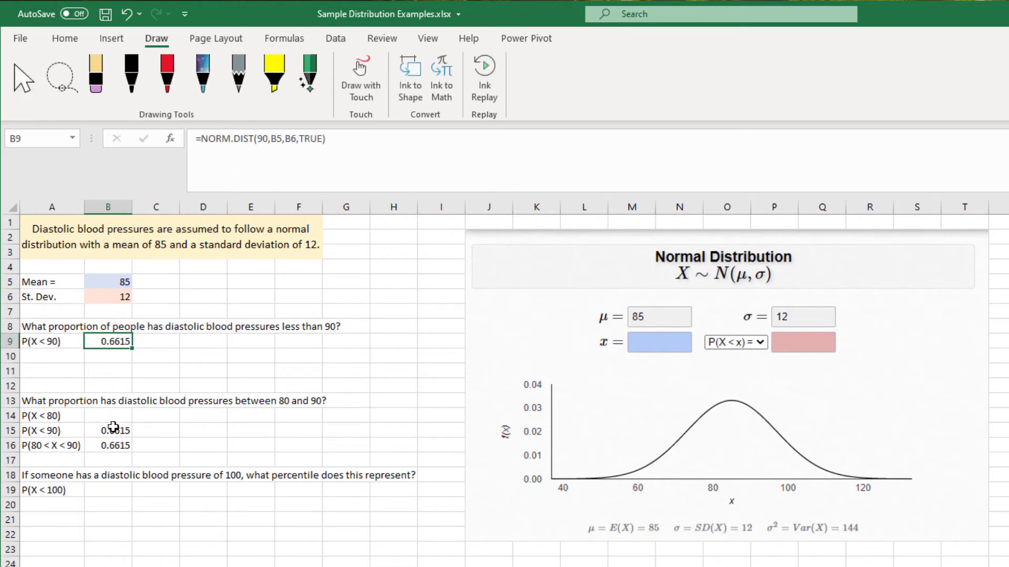
{"action": "left_click_drag", "start_coordinate": [367, 139], "coordinate": [200, 140]}
{"action": "left_click_drag", "start_coordinate": [350, 141], "coordinate": [194, 140]}
{"action": "key", "text": "ctrl+c"}
{"action": "key", "text": "Escape"}
Paste the NORM.DIST formula into B14 and change 90 to 80, giving P(X<80) = 0.3385.
{"action": "left_click", "coordinate": [109, 415]}
{"action": "left_click", "coordinate": [237, 139]}
{"action": "key", "text": "ctrl+v"}
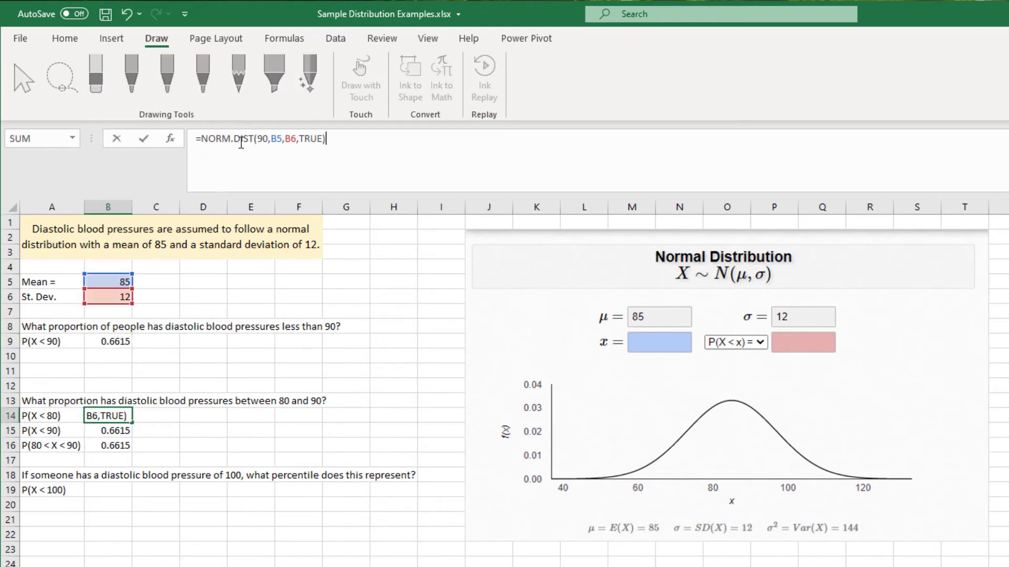
{"action": "left_click", "coordinate": [256, 140]}
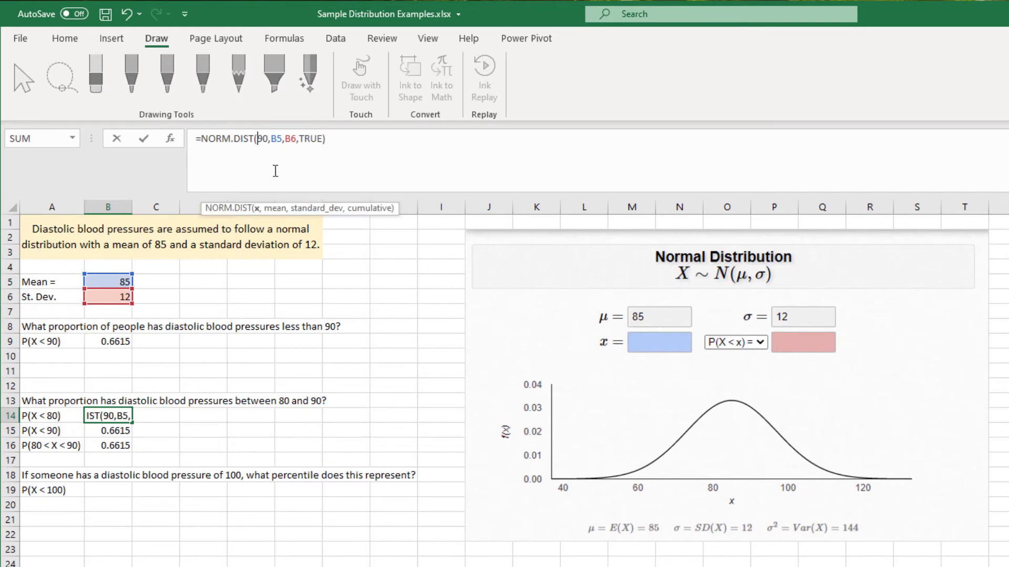
{"action": "key", "text": "Delete"}
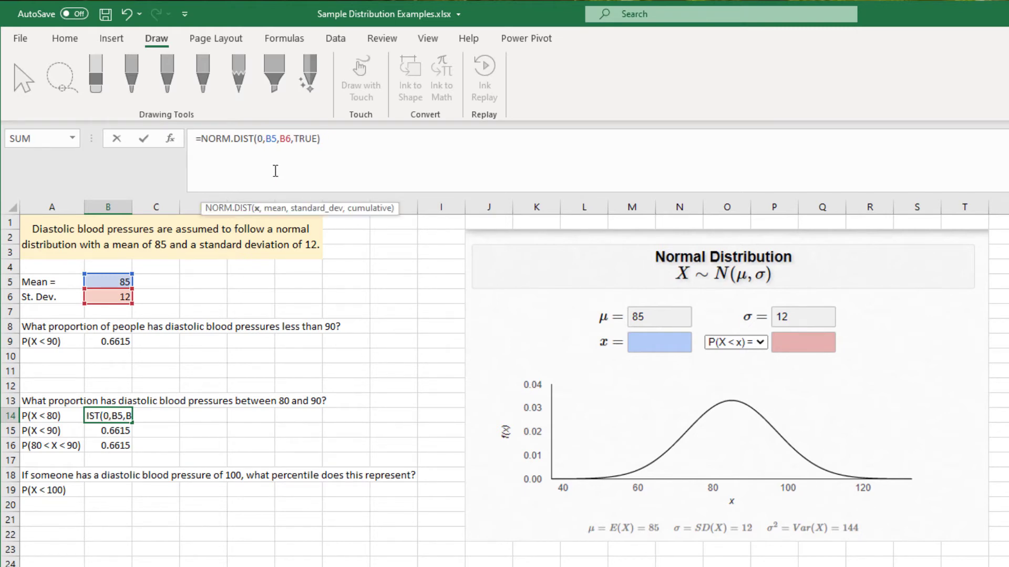
{"action": "type", "text": "8"}
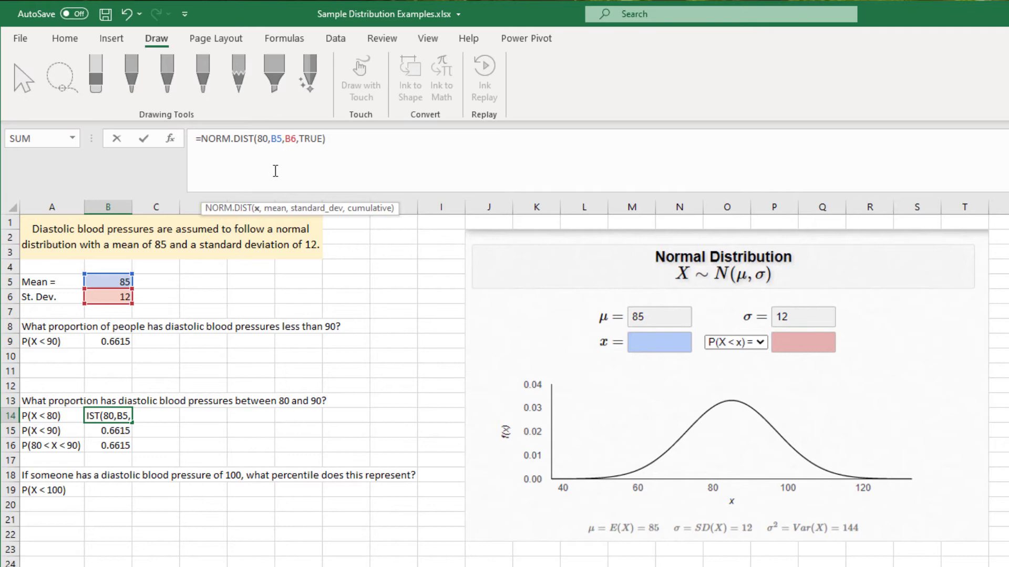
{"action": "key", "text": "Return"}
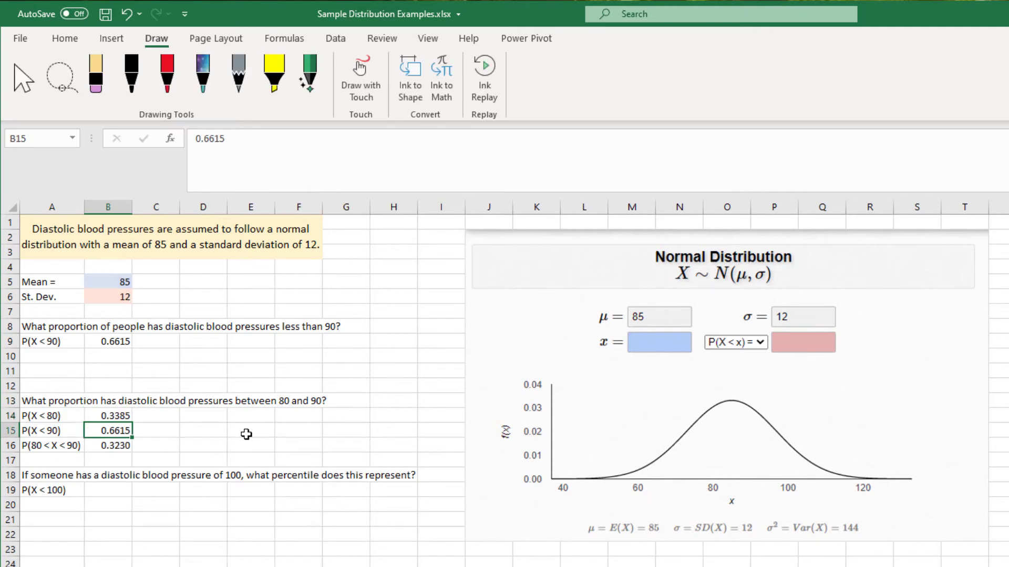
Set B16 to =B15-B14, giving the 80–90 proportion 0.3230.
{"action": "left_click", "coordinate": [153, 441]}
{"action": "left_click", "coordinate": [125, 441]}
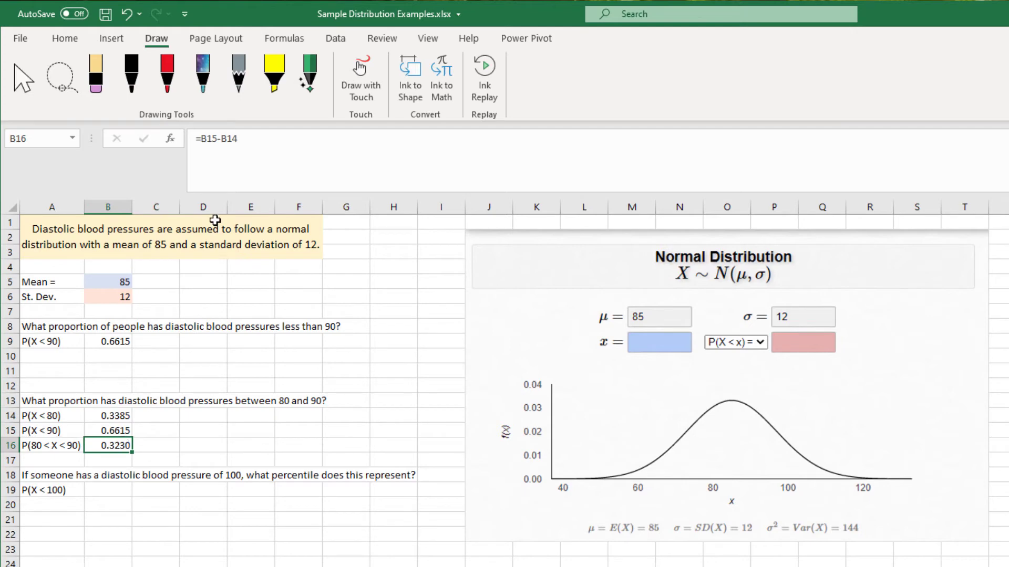
{"action": "left_click", "coordinate": [233, 157]}
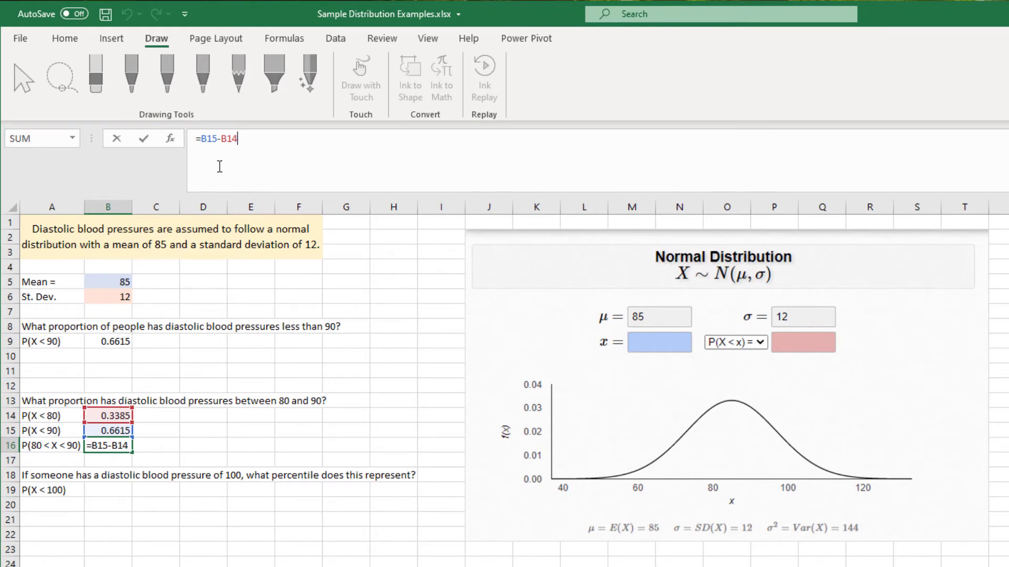
{"action": "key", "text": "ctrl+Return"}
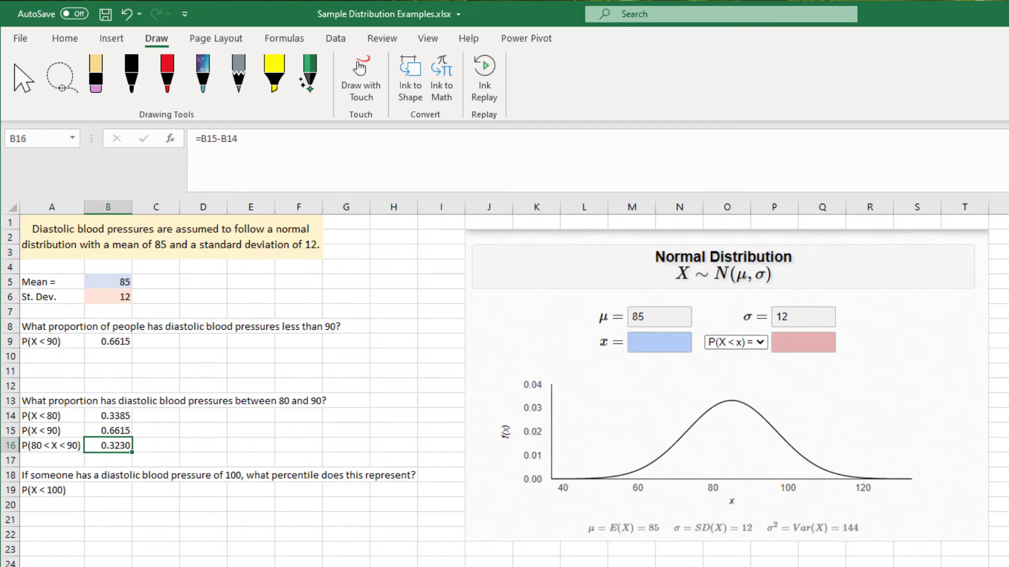
In red ink, draw cutoff lines at 80 and 90, label 90, and hatch left of 80.
{"action": "left_click", "coordinate": [167, 73]}
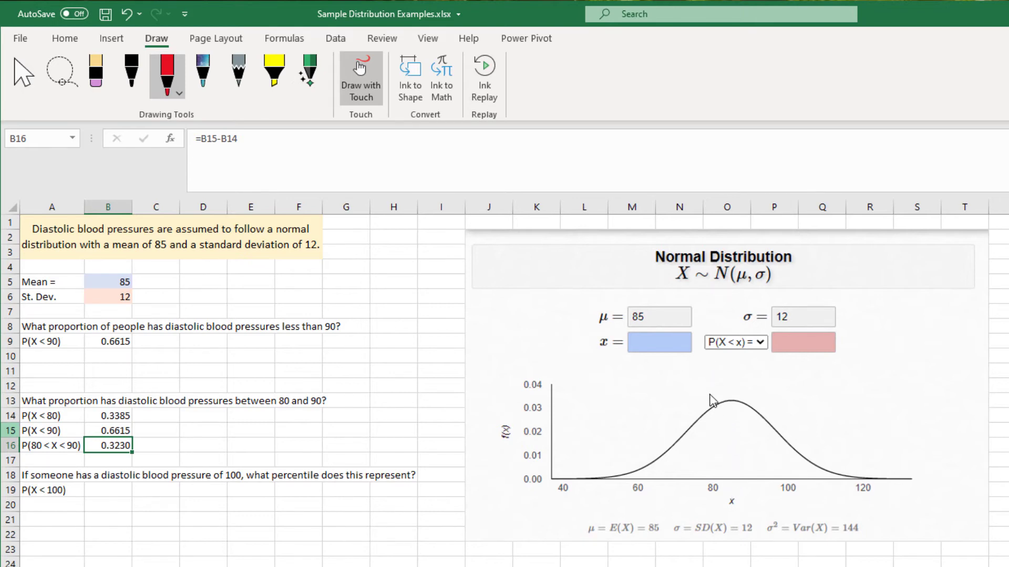
{"action": "left_click_drag", "start_coordinate": [713, 391], "coordinate": [713, 465]}
{"action": "left_click_drag", "start_coordinate": [756, 484], "coordinate": [760, 492]}
{"action": "left_click_drag", "start_coordinate": [744, 391], "coordinate": [750, 479]}
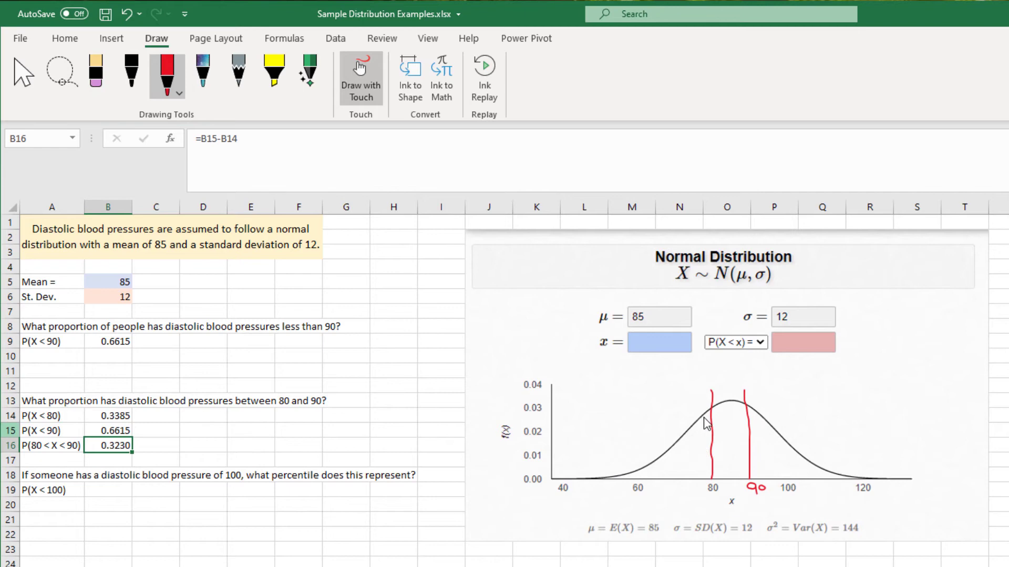
{"action": "mouse_move", "coordinate": [704, 419]}
{"action": "left_mouse_down"}
{"action": "mouse_move", "coordinate": [698, 468]}
{"action": "mouse_move", "coordinate": [699, 436]}
{"action": "mouse_move", "coordinate": [662, 482]}
{"action": "mouse_move", "coordinate": [666, 468]}
{"action": "left_mouse_up"}
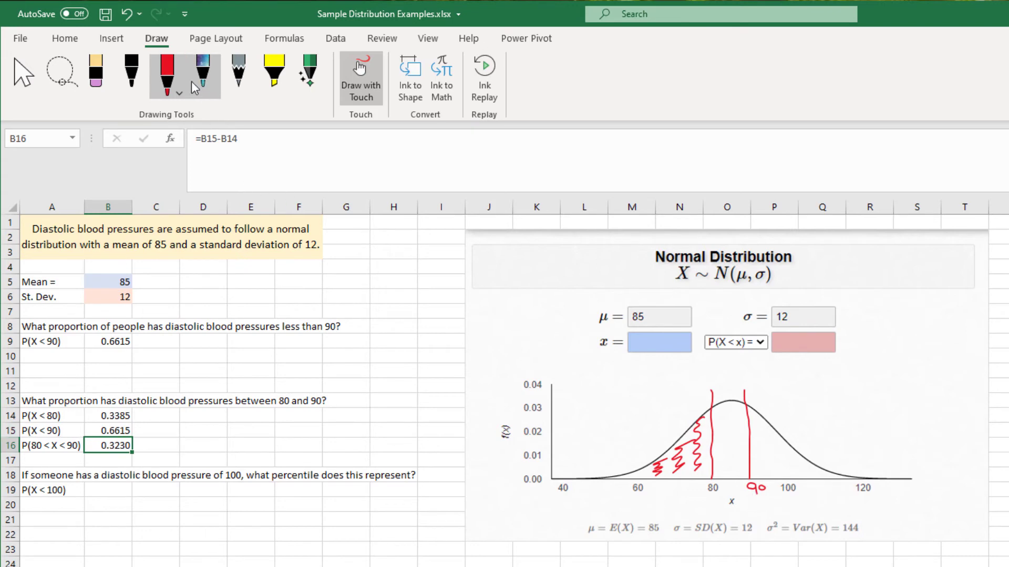
Switch to yellow ink, shade the 80–90 band, circle the left tail, and draw a 32% arrow.
{"action": "left_click", "coordinate": [180, 97]}
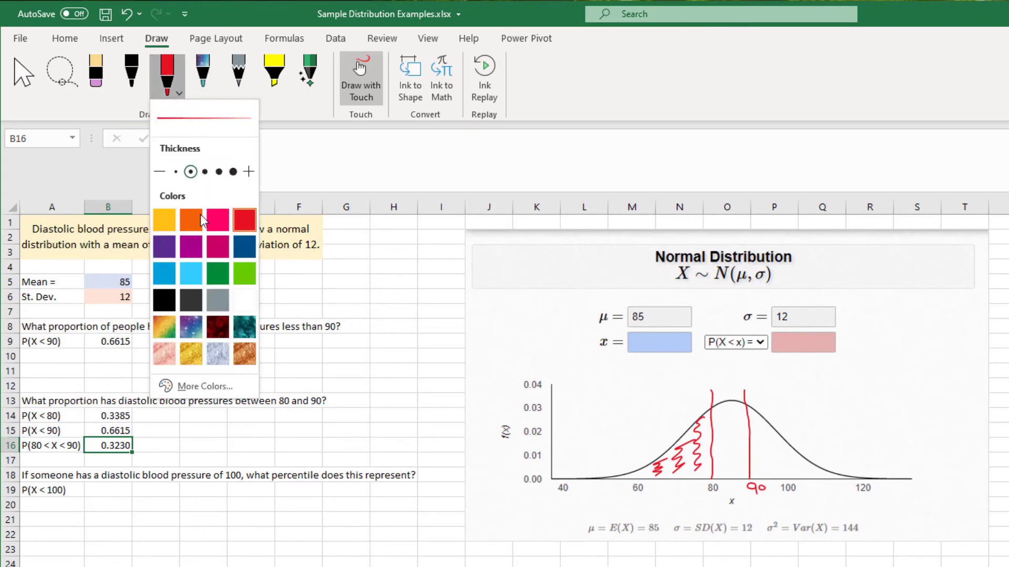
{"action": "left_click", "coordinate": [166, 222]}
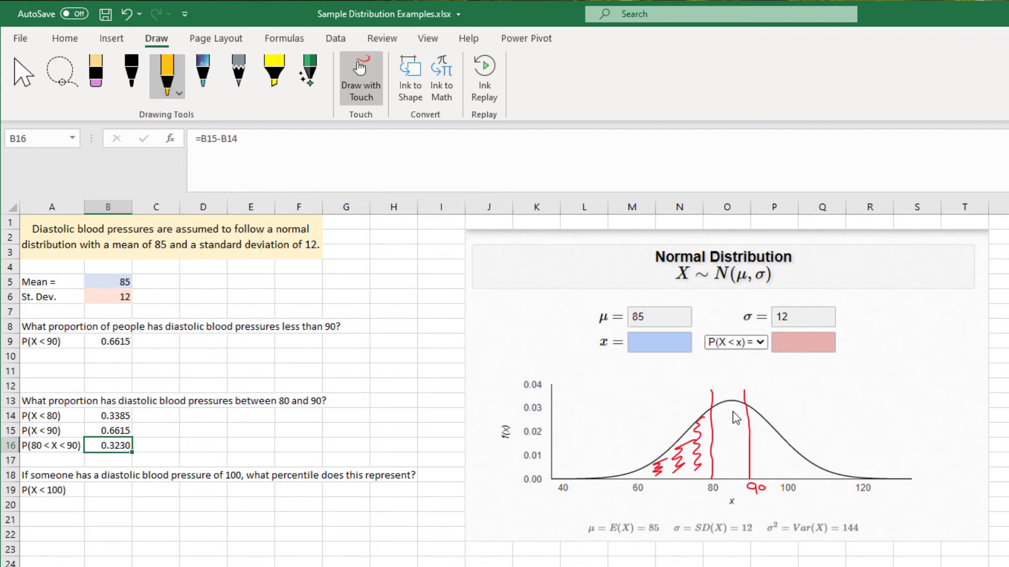
{"action": "left_click_drag", "start_coordinate": [730, 412], "coordinate": [729, 472]}
{"action": "mouse_move", "coordinate": [706, 429]}
{"action": "left_mouse_down"}
{"action": "mouse_move", "coordinate": [699, 463]}
{"action": "mouse_move", "coordinate": [645, 478]}
{"action": "left_mouse_up"}
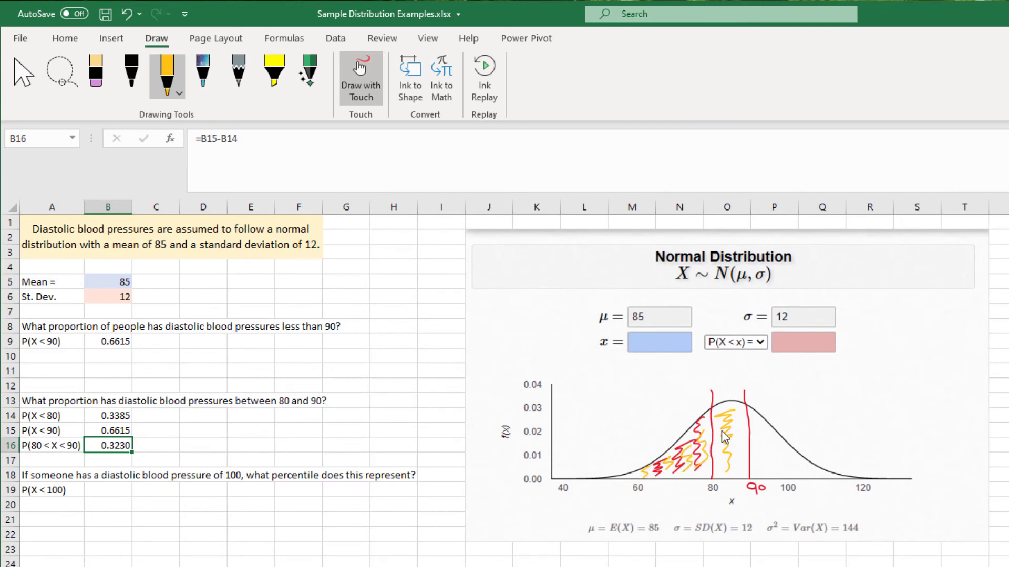
{"action": "left_click_drag", "start_coordinate": [725, 434], "coordinate": [731, 457]}
{"action": "mouse_move", "coordinate": [692, 428]}
{"action": "left_mouse_down"}
{"action": "mouse_move", "coordinate": [663, 430]}
{"action": "mouse_move", "coordinate": [651, 462]}
{"action": "mouse_move", "coordinate": [703, 474]}
{"action": "mouse_move", "coordinate": [710, 447]}
{"action": "mouse_move", "coordinate": [695, 428]}
{"action": "mouse_move", "coordinate": [728, 429]}
{"action": "mouse_move", "coordinate": [730, 470]}
{"action": "left_mouse_up"}
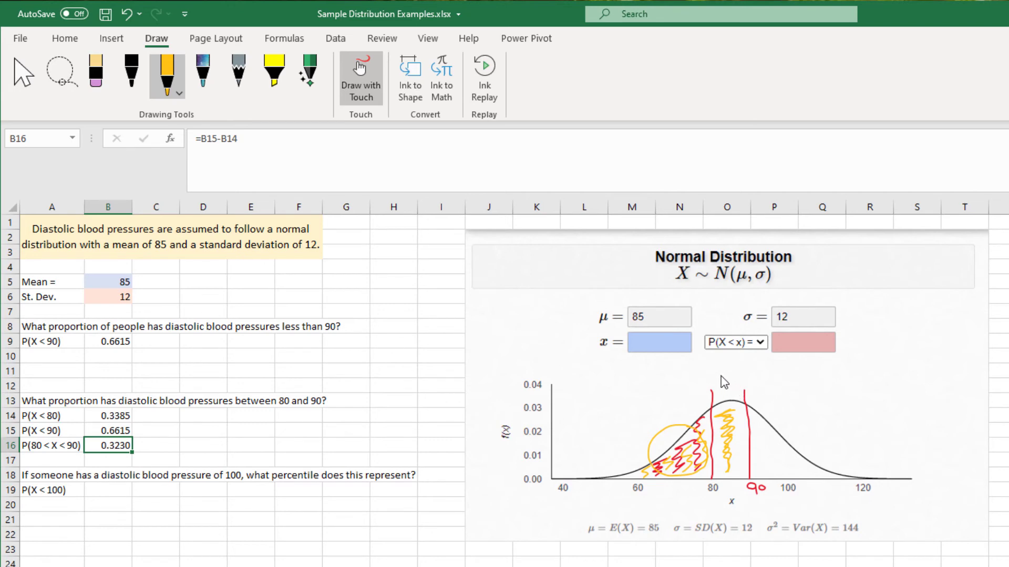
{"action": "mouse_move", "coordinate": [715, 376]}
{"action": "left_mouse_down"}
{"action": "mouse_move", "coordinate": [750, 375]}
{"action": "mouse_move", "coordinate": [734, 382]}
{"action": "mouse_move", "coordinate": [718, 380]}
{"action": "mouse_move", "coordinate": [766, 363]}
{"action": "mouse_move", "coordinate": [757, 375]}
{"action": "mouse_move", "coordinate": [813, 364]}
{"action": "left_mouse_up"}
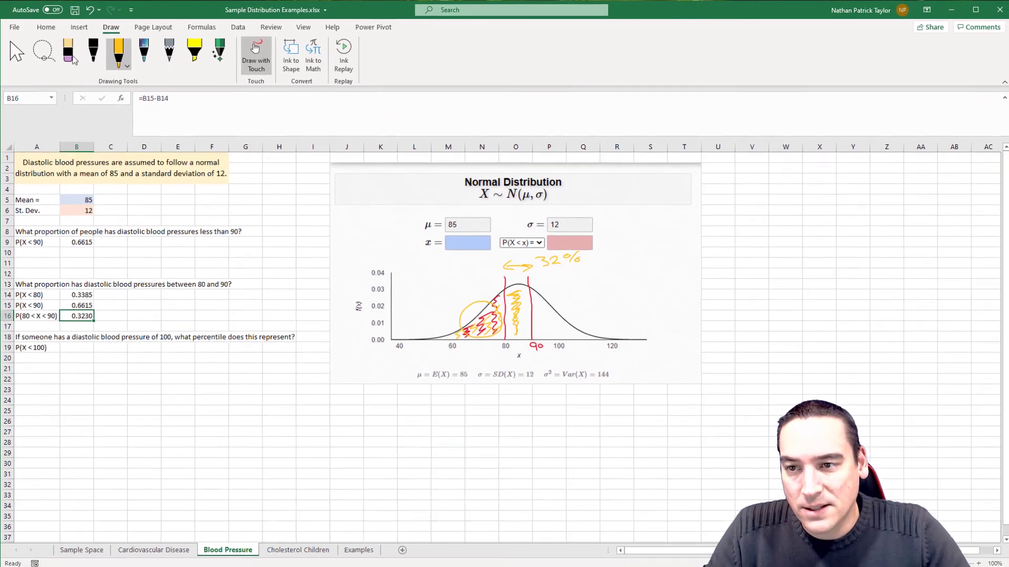
Erase the annotations and the red 90 label from the bell curve.
{"action": "left_click", "coordinate": [69, 54]}
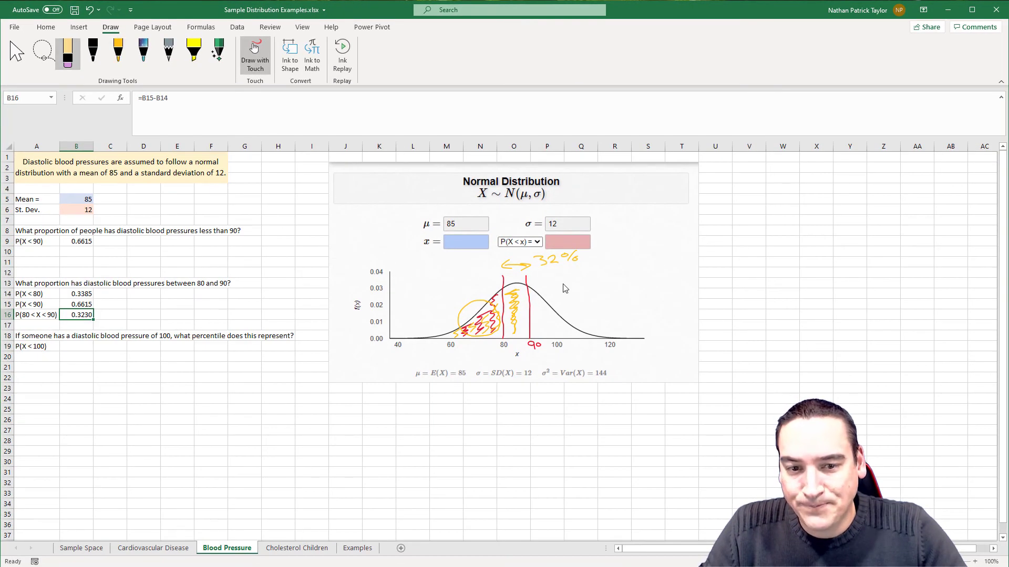
{"action": "mouse_move", "coordinate": [566, 262]}
{"action": "left_mouse_down"}
{"action": "mouse_move", "coordinate": [536, 263]}
{"action": "mouse_move", "coordinate": [527, 276]}
{"action": "mouse_move", "coordinate": [547, 273]}
{"action": "mouse_move", "coordinate": [457, 336]}
{"action": "left_mouse_up"}
{"action": "left_click_drag", "start_coordinate": [519, 351], "coordinate": [543, 345]}
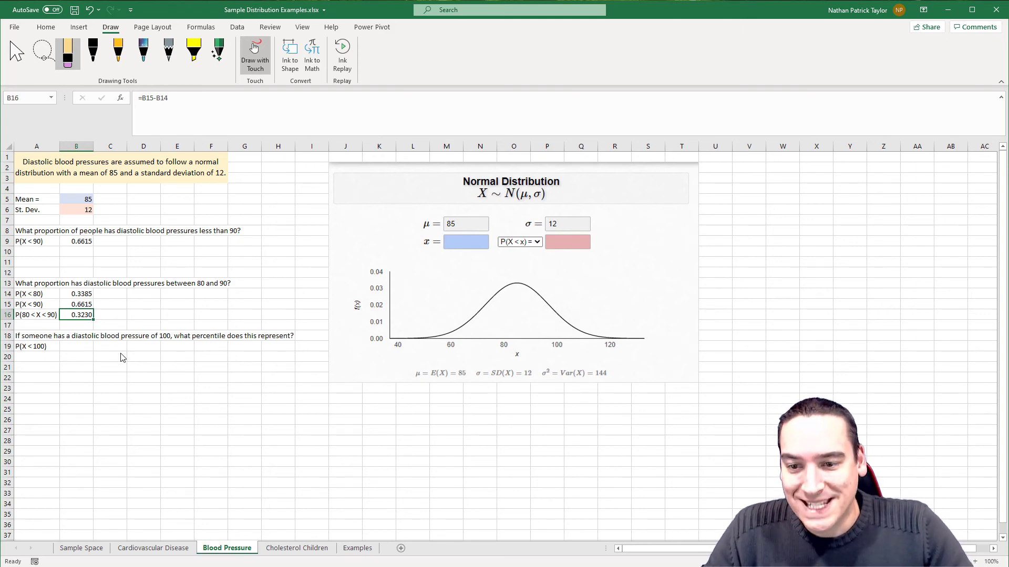
{"action": "key", "text": "Escape"}
Enter =NORM.DIST(100,B5,B6,TRUE) in B19 for 0.8944, and type 89 in C19.
{"action": "left_click", "coordinate": [74, 348]}
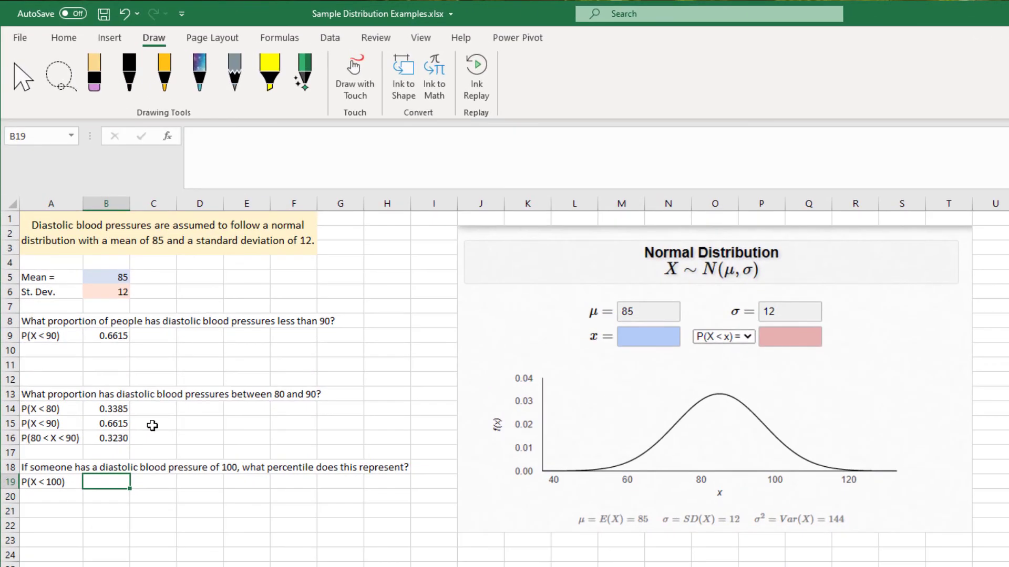
{"action": "type", "text": "=n"}
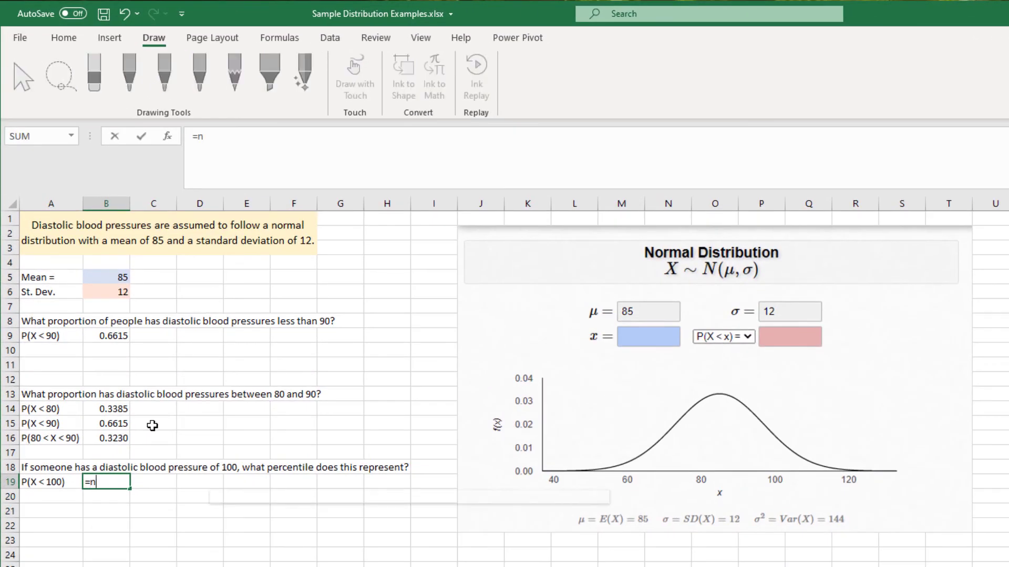
{"action": "type", "text": "orm"}
{"action": "key", "text": "Tab"}
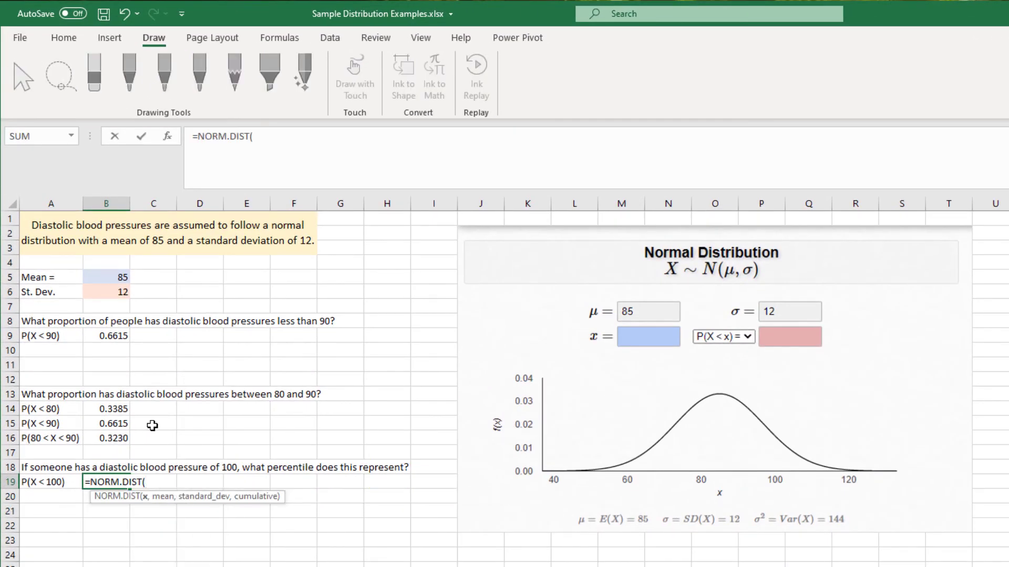
{"action": "type", "text": "100,"}
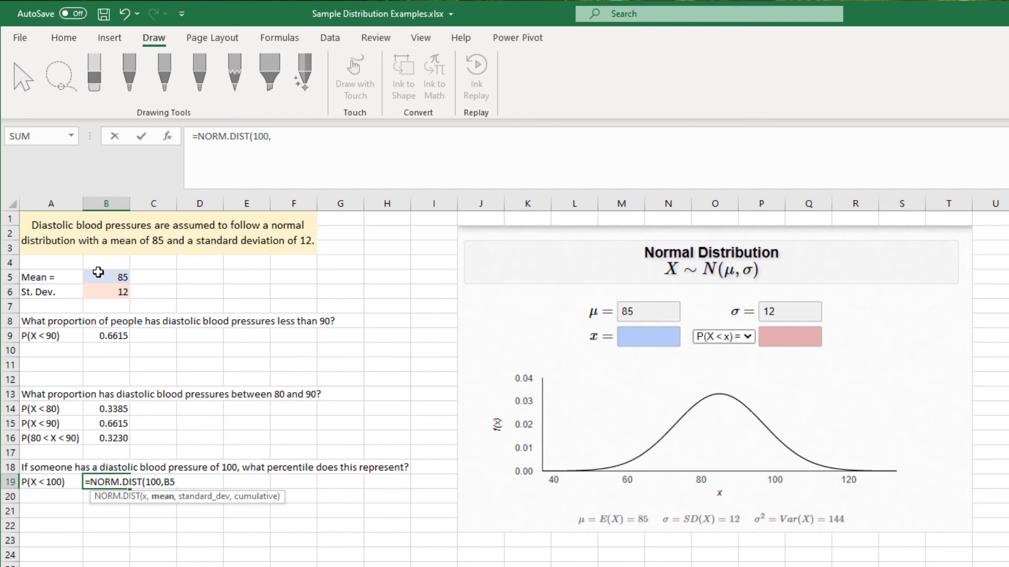
{"action": "left_click", "coordinate": [98, 274]}
{"action": "type", "text": ","}
{"action": "left_click", "coordinate": [106, 294]}
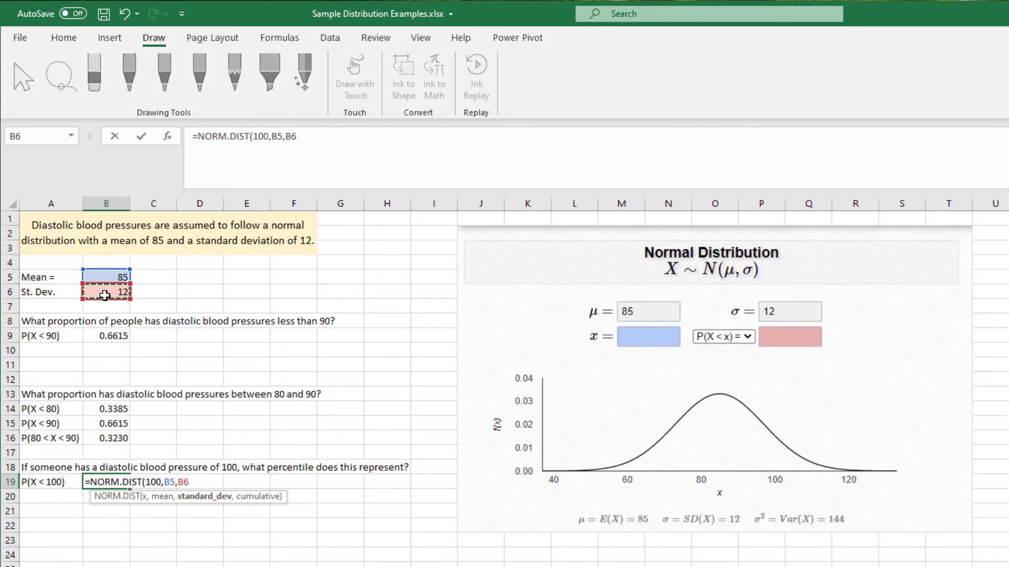
{"action": "type", "text": ","}
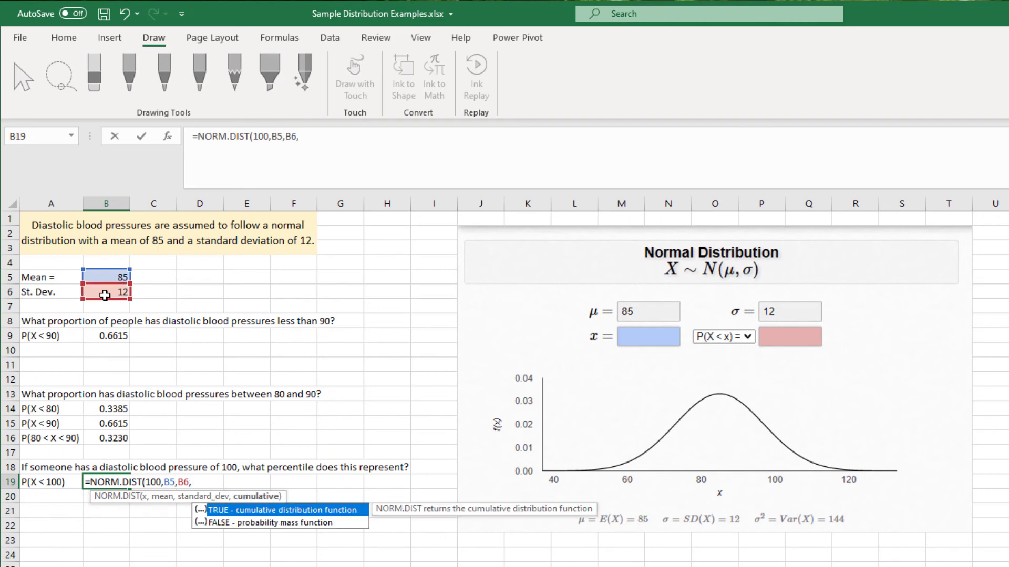
{"action": "key", "text": "Tab"}
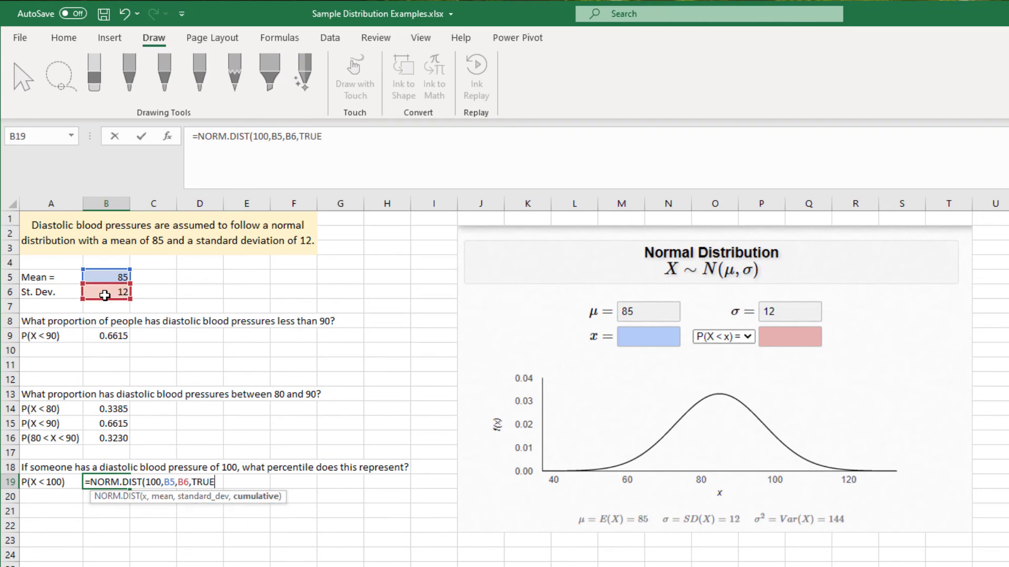
{"action": "type", "text": ")"}
{"action": "key", "text": "Return"}
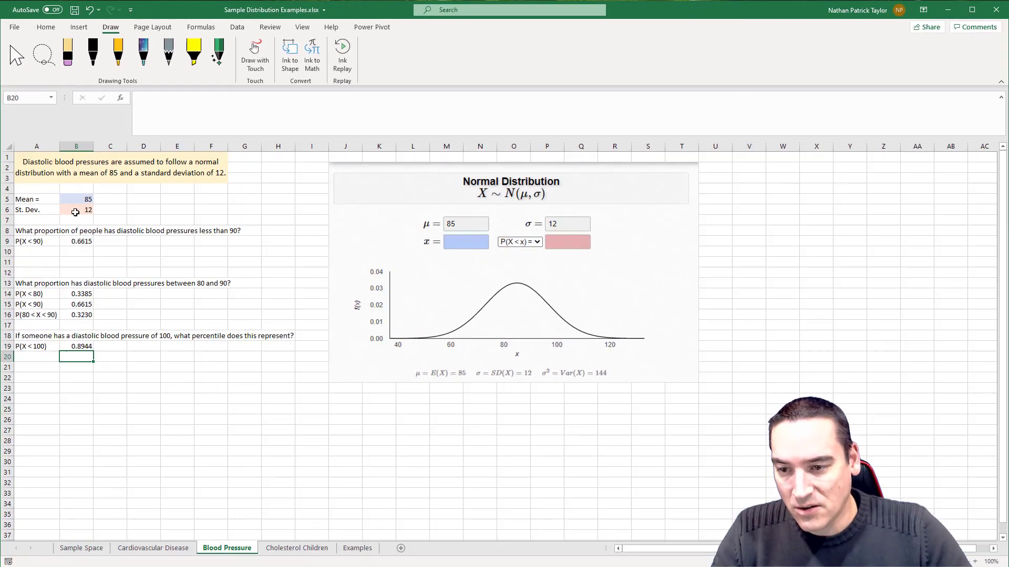
{"action": "left_click", "coordinate": [117, 347]}
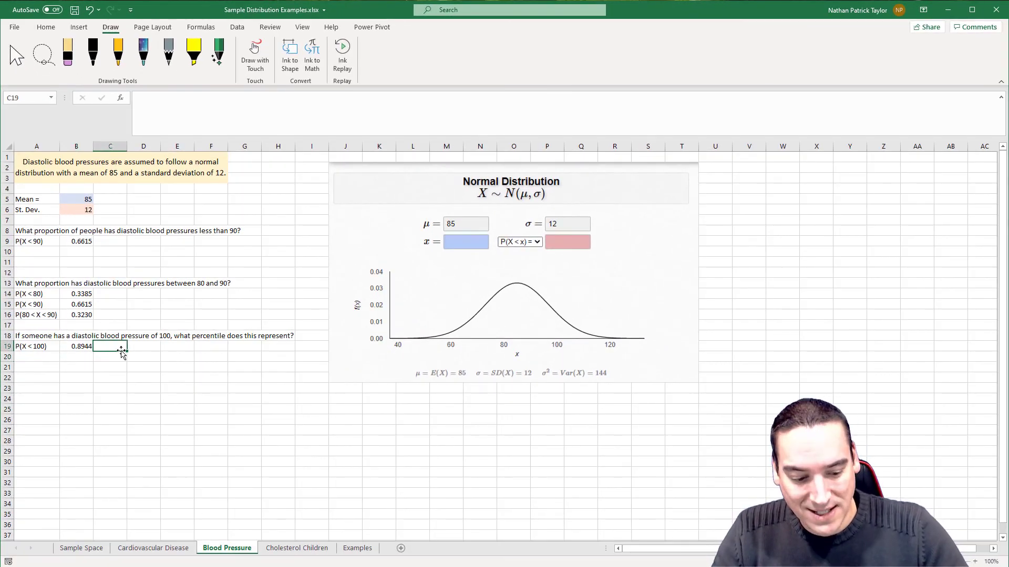
{"action": "type", "text": "89"}
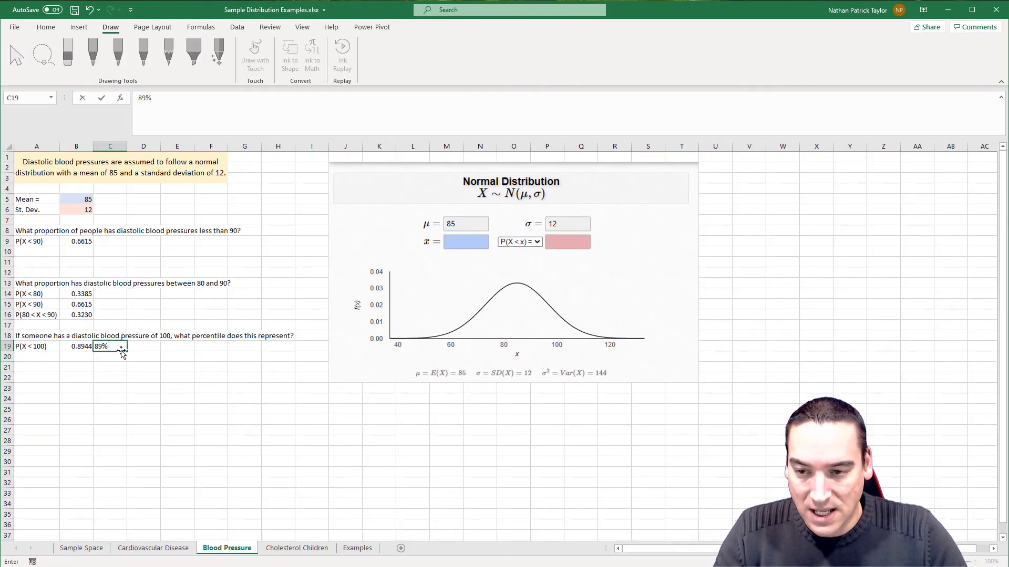
Confirm 89% in C19, then loop around the x = 100 line in orange ink.
{"action": "key", "text": "Return"}
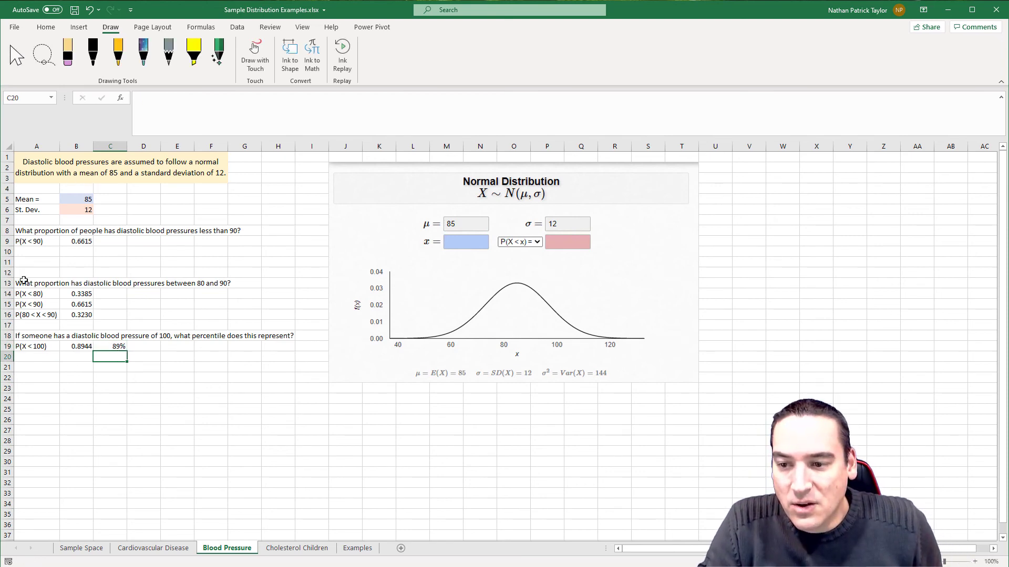
{"action": "left_click", "coordinate": [119, 64]}
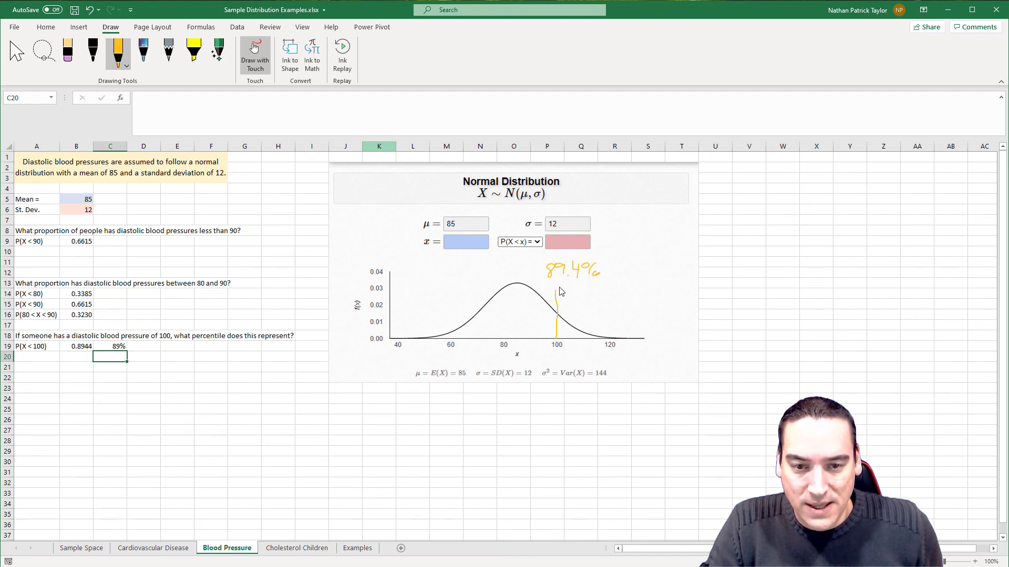
{"action": "mouse_move", "coordinate": [559, 291]}
{"action": "left_mouse_down"}
{"action": "mouse_move", "coordinate": [547, 315]}
{"action": "mouse_move", "coordinate": [557, 346]}
{"action": "mouse_move", "coordinate": [571, 302]}
{"action": "mouse_move", "coordinate": [558, 286]}
{"action": "left_mouse_up"}
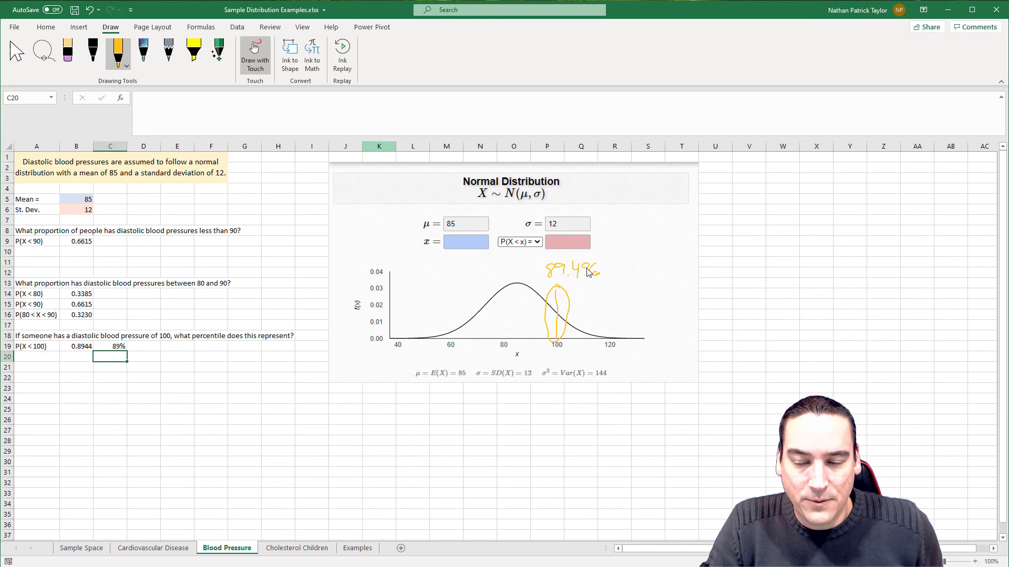